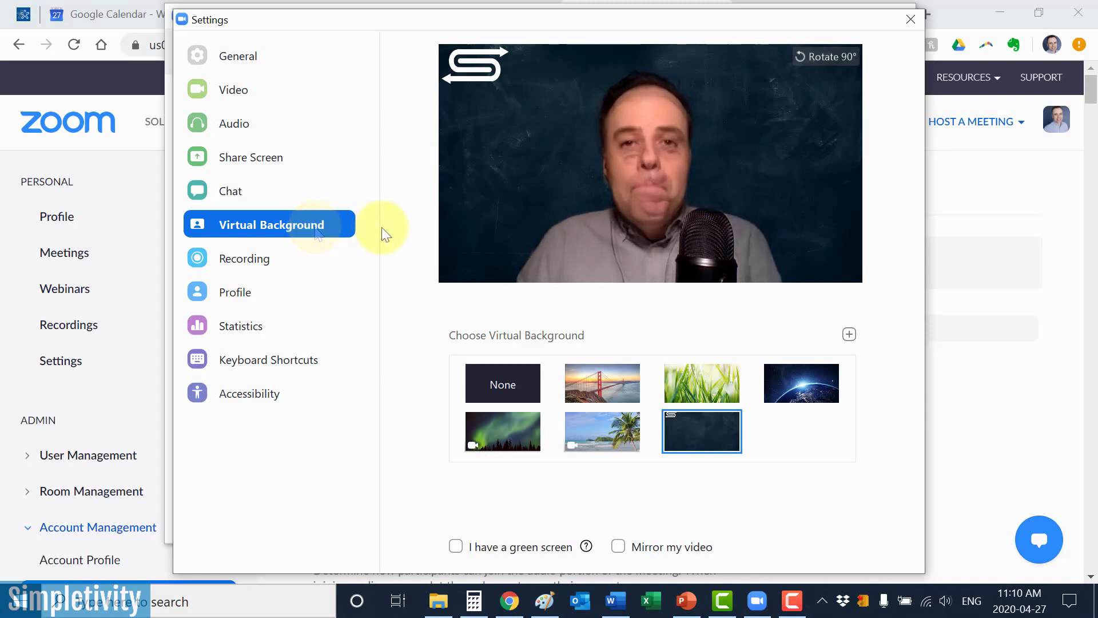
# - Close the Zoom desktop Settings window
pyautogui.click(911, 19)
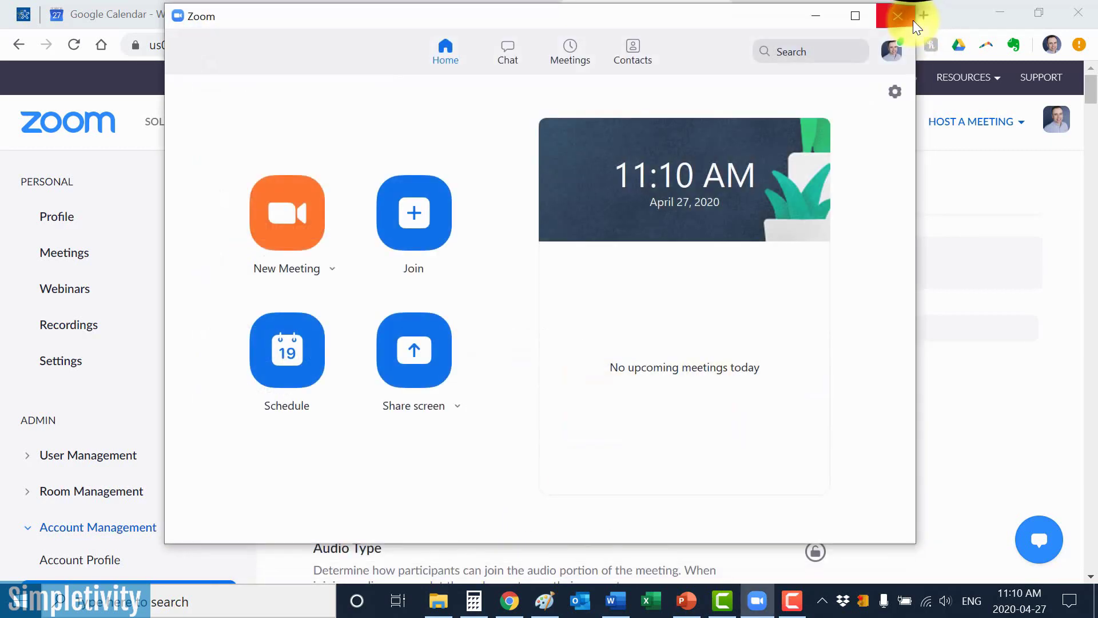
# - Minimize Zoom and scroll the web Account Settings down to Virtual background under In Meeting (Advanced)
pyautogui.click(819, 15)
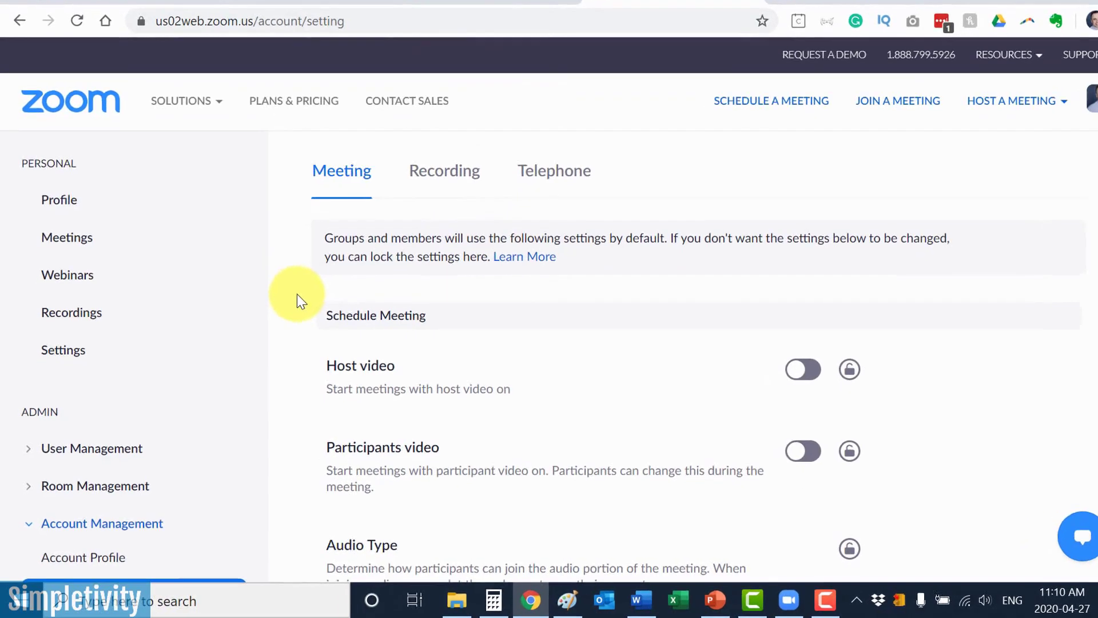
pyautogui.scroll(-3, 292, 297)
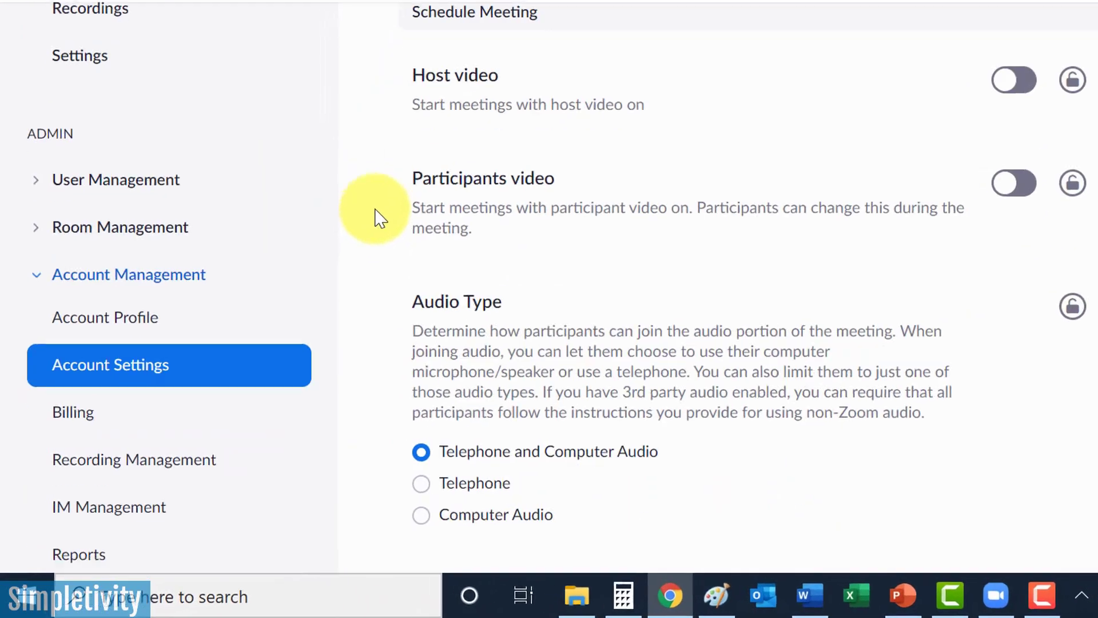
pyautogui.scroll(-2, 112, 129)
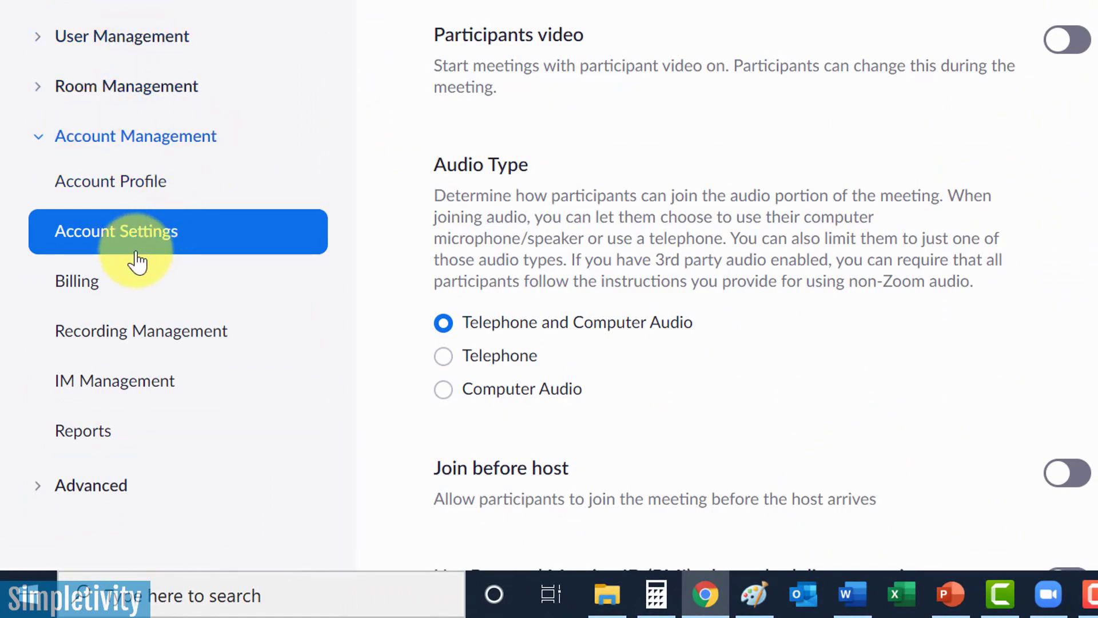
pyautogui.scroll(-10, 428, 211)
pyautogui.scroll(-15, 291, 332)
pyautogui.scroll(-20, 292, 330)
pyautogui.scroll(-15, 292, 328)
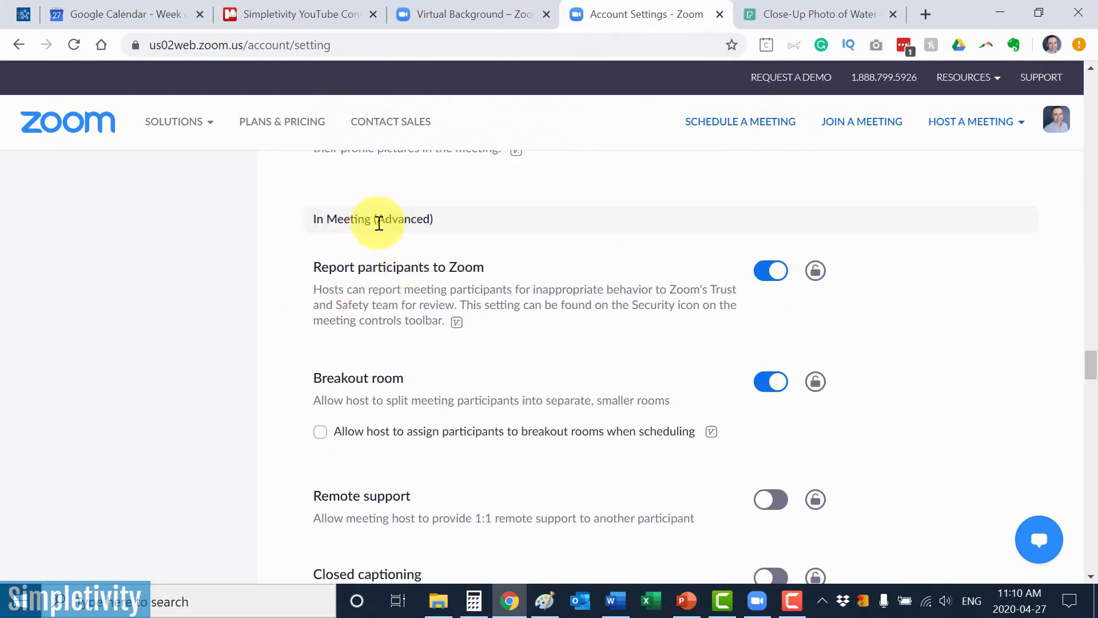
pyautogui.scroll(-15, 276, 281)
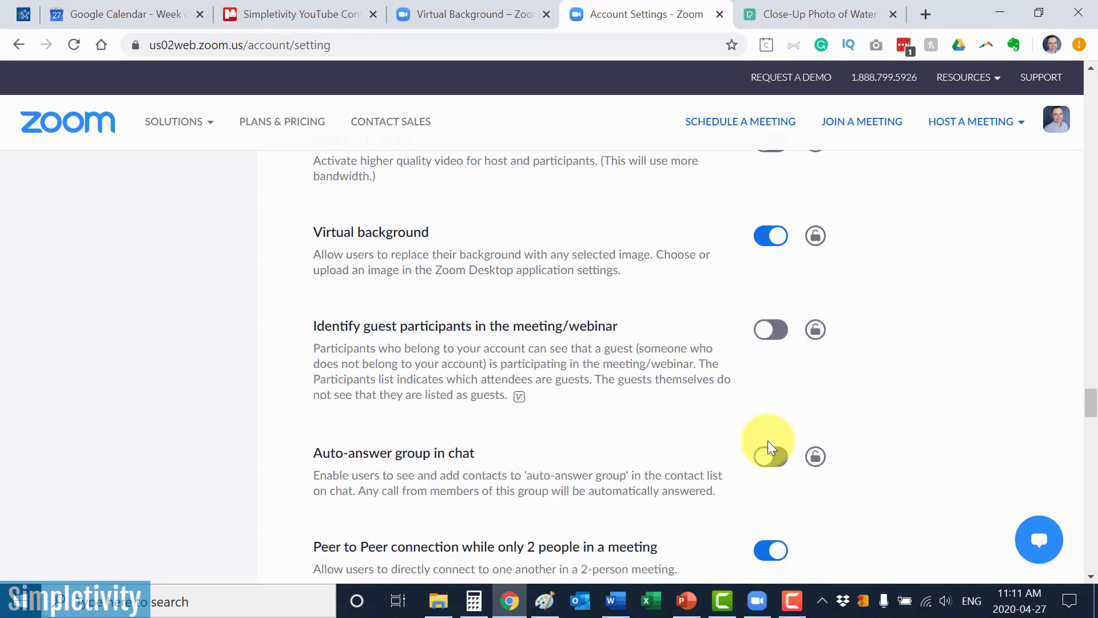
# - Bring up Zoom and open its Settings on the Video page with the camera preview
pyautogui.click(772, 599)
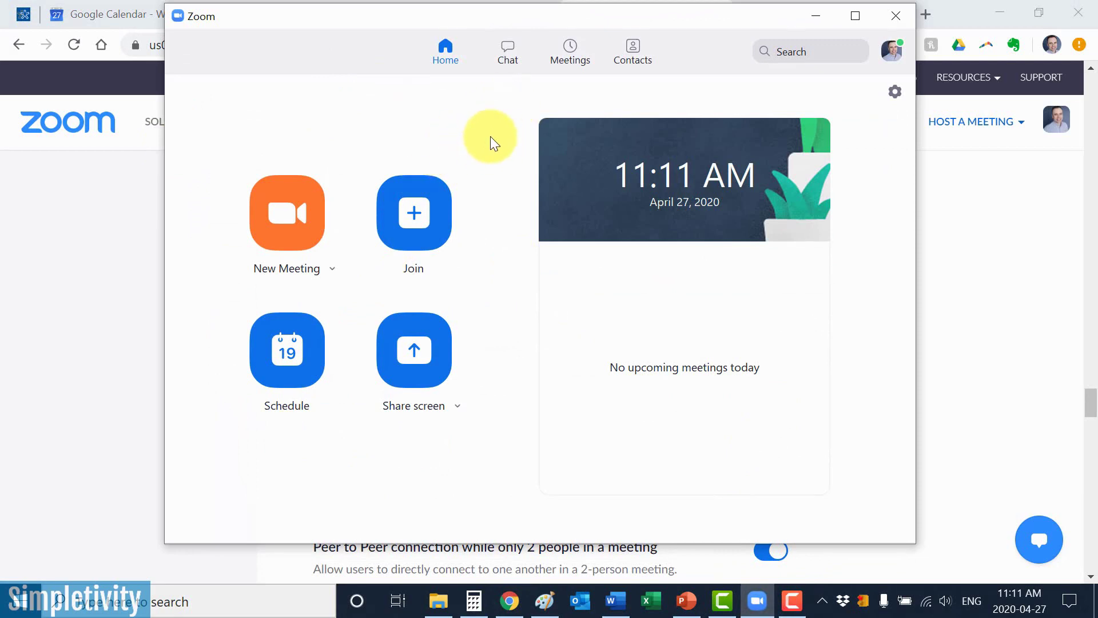
pyautogui.click(896, 94)
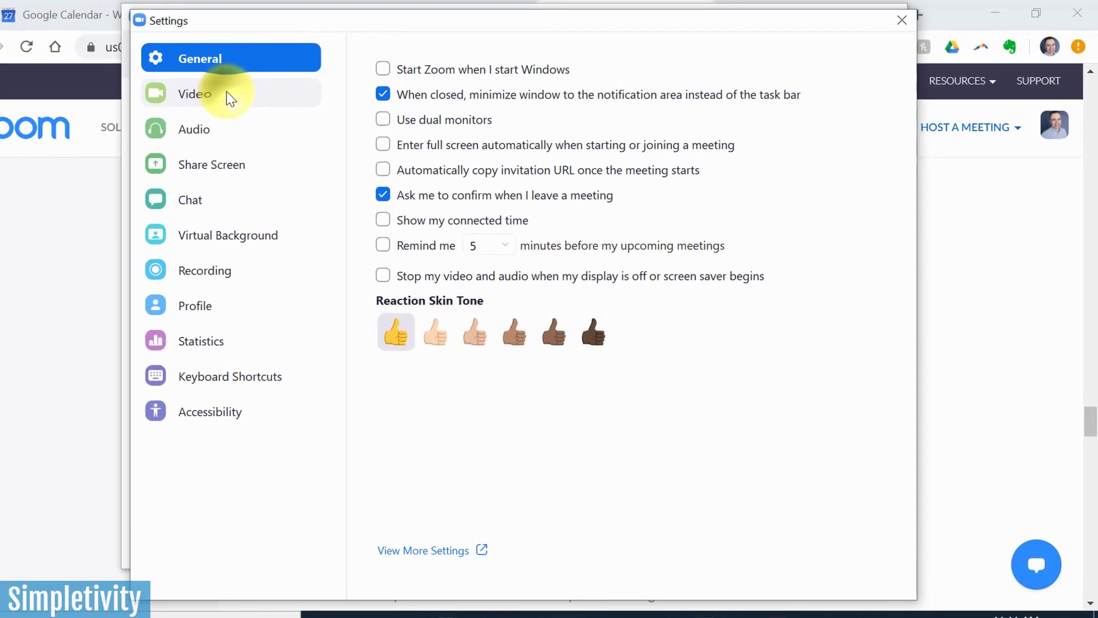
pyautogui.click(265, 90)
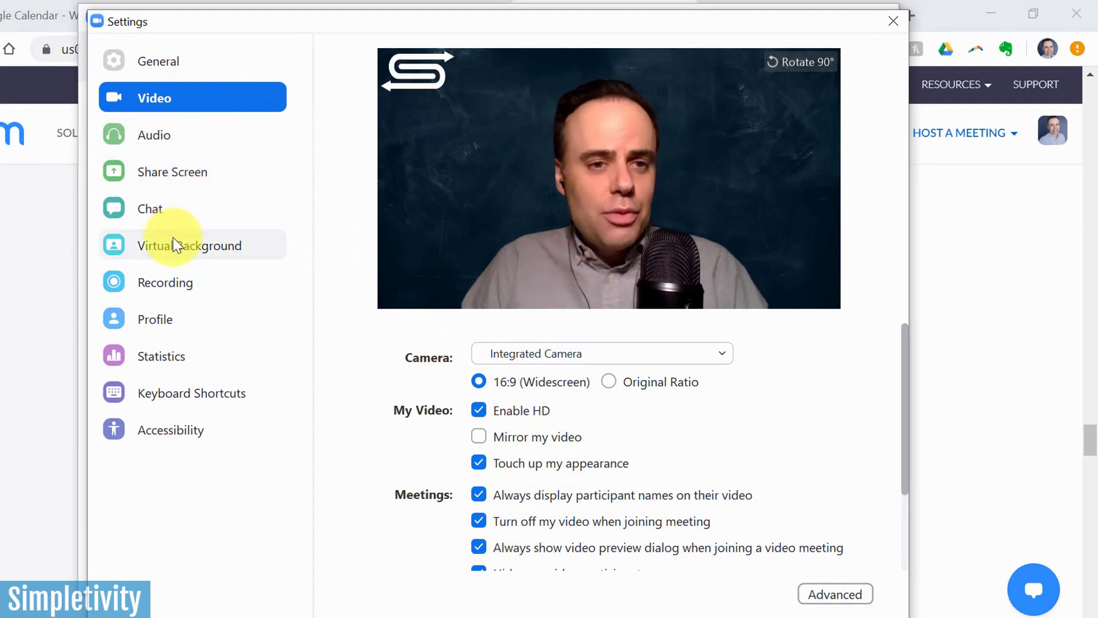
# - Preview the Golden Gate, Grass, Earth and Northern Lights backgrounds, then reapply the S-logo background
pyautogui.click(166, 255)
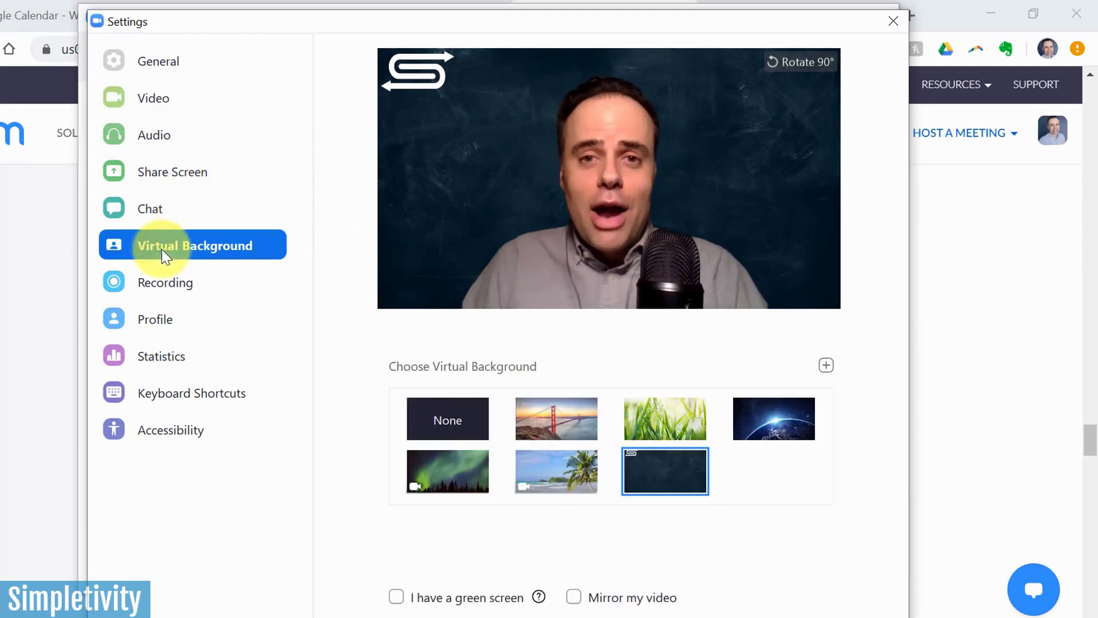
pyautogui.click(571, 424)
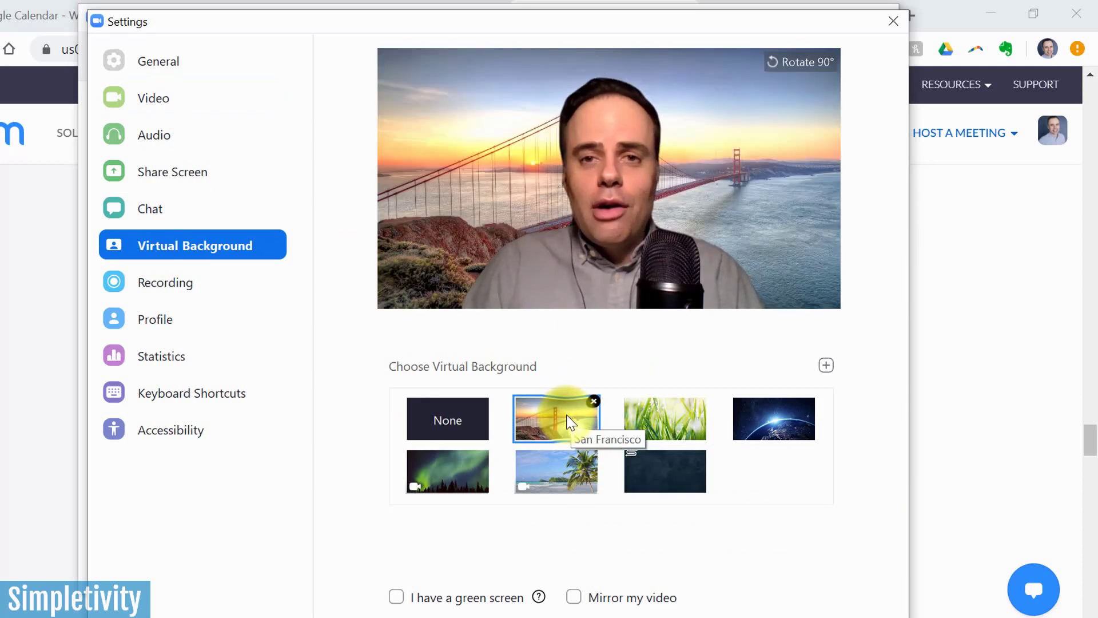
pyautogui.click(666, 420)
pyautogui.click(767, 410)
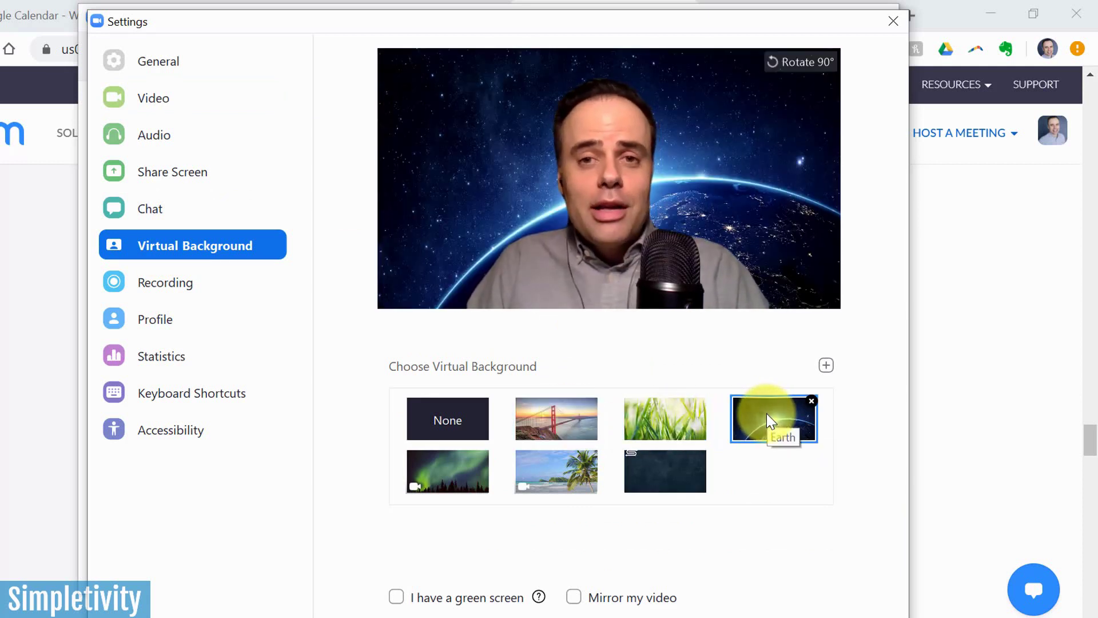
pyautogui.click(444, 464)
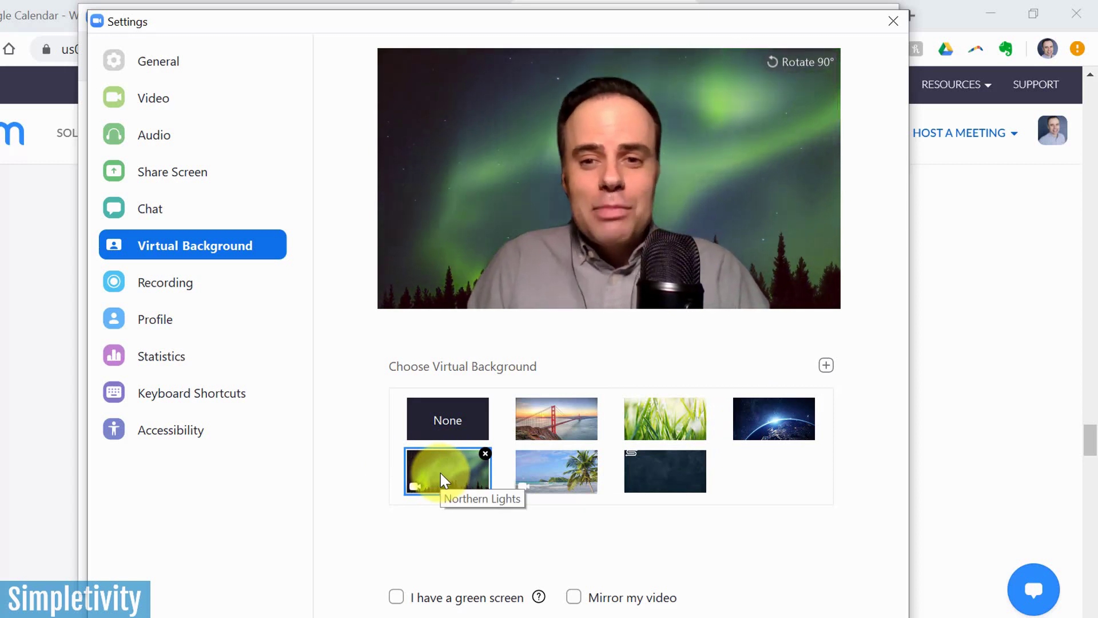
pyautogui.click(781, 416)
pyautogui.click(664, 462)
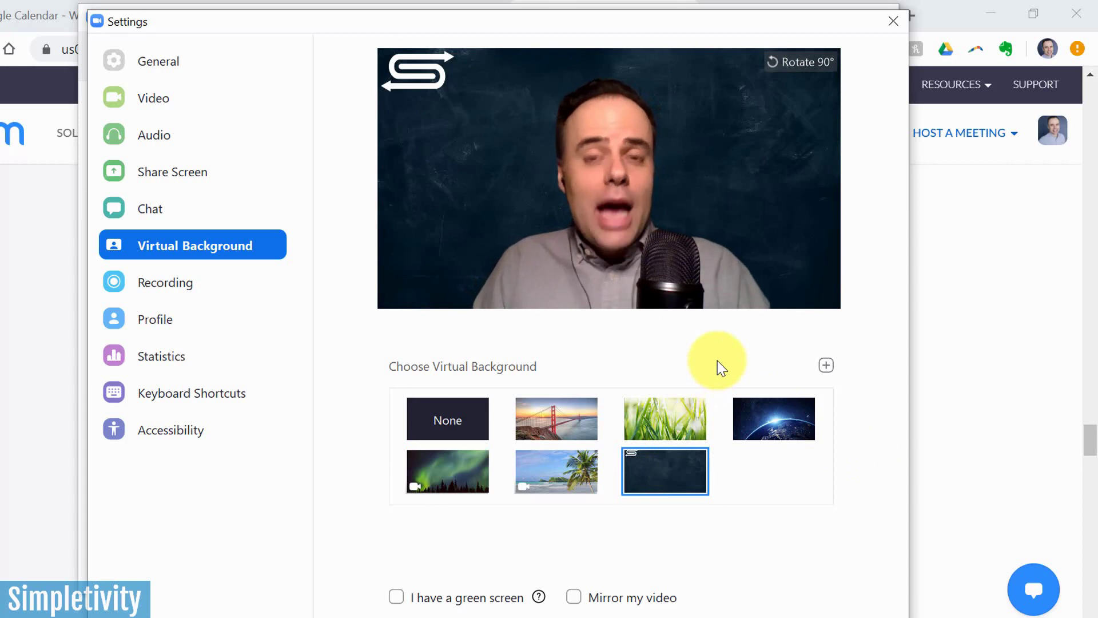
# - Start adding a custom background image, cancel the file dialog, and switch to PowerPoint
pyautogui.click(826, 367)
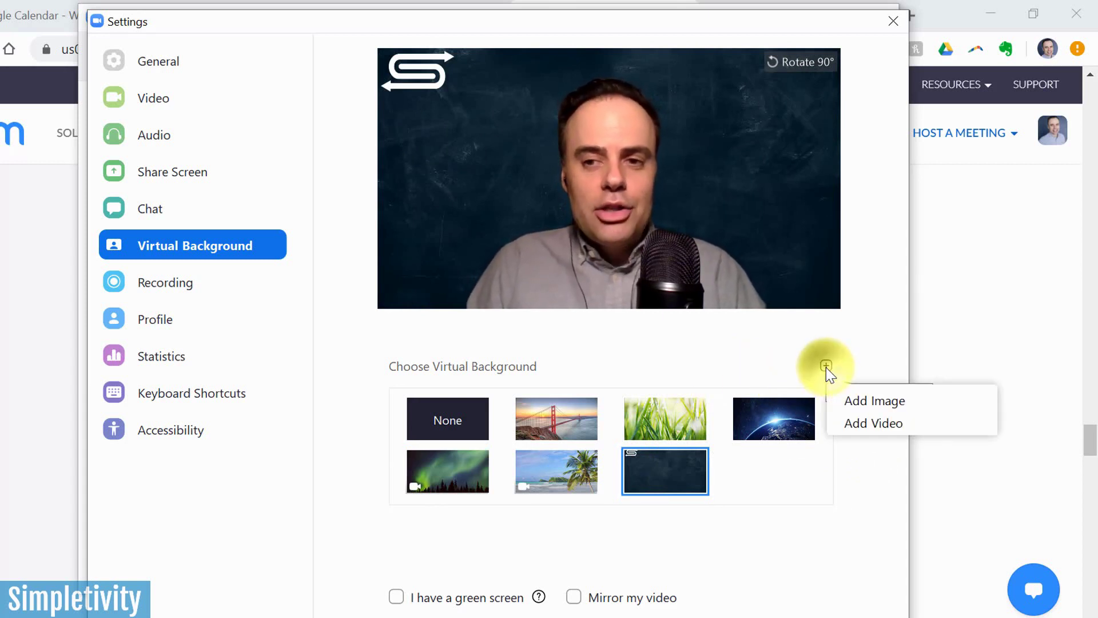
pyautogui.click(870, 400)
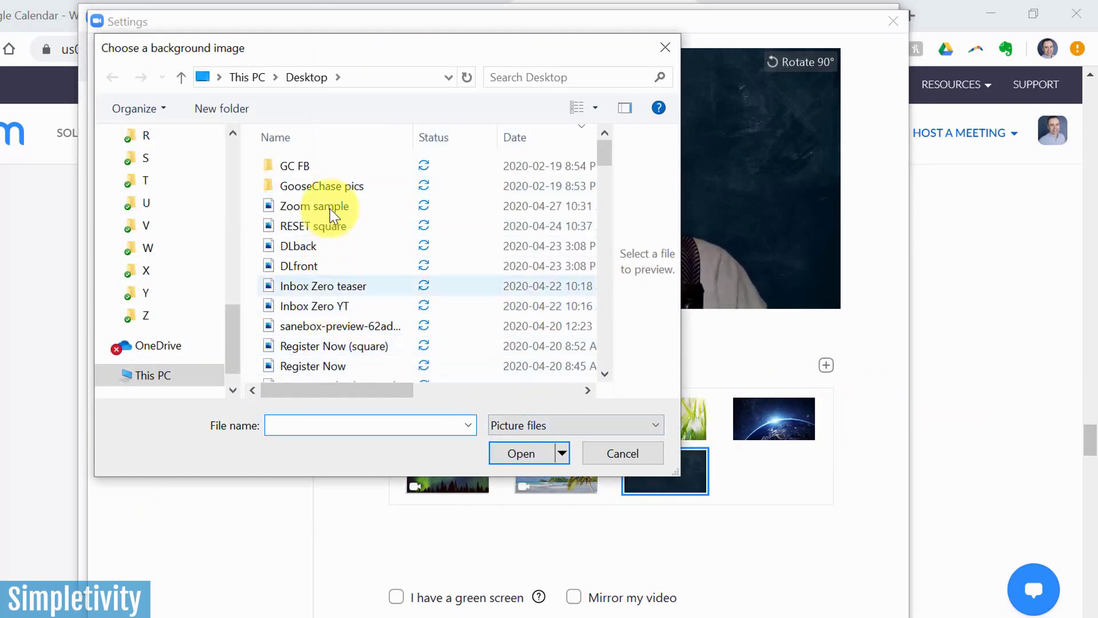
pyautogui.click(631, 452)
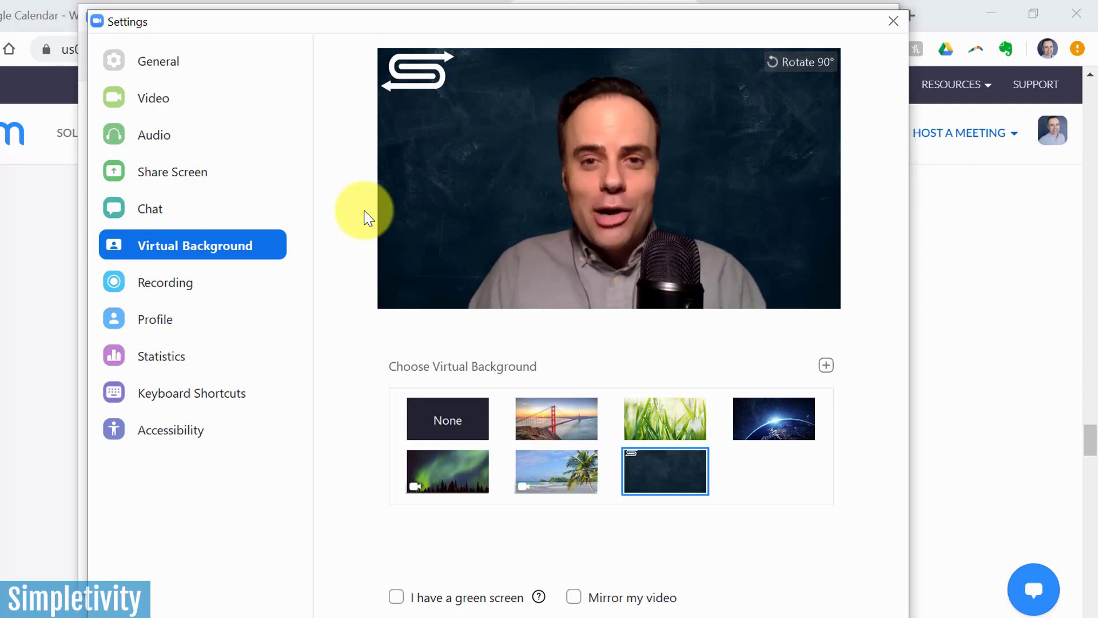
pyautogui.hotkey('alt', 'Tab')
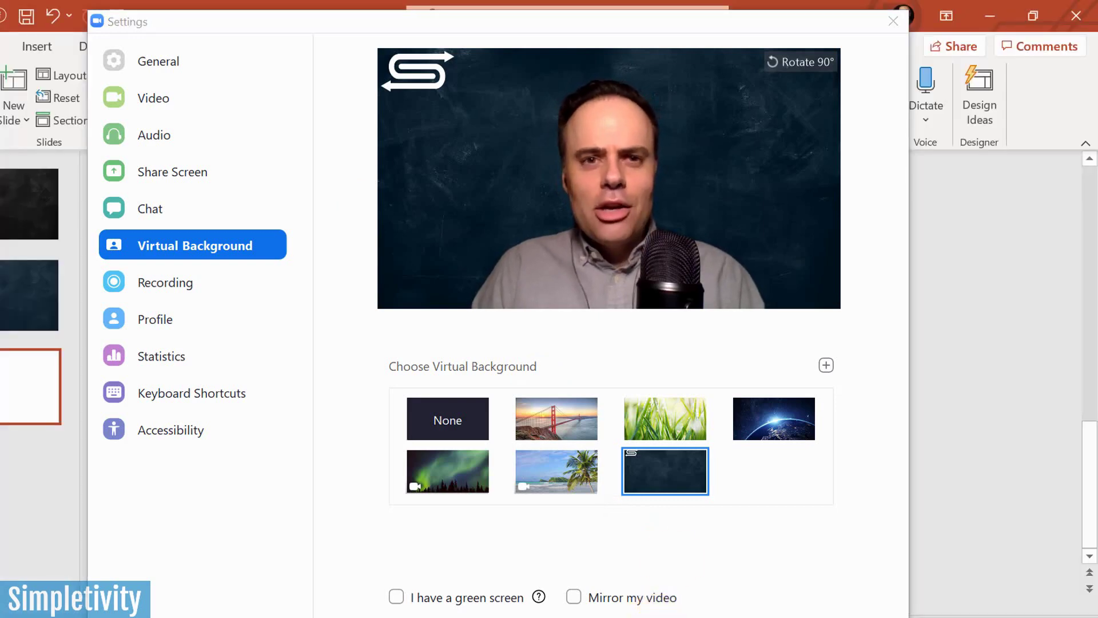
# - Close Zoom Settings, view the chalkboard slide 1, then open the blank slide 3
pyautogui.click(895, 20)
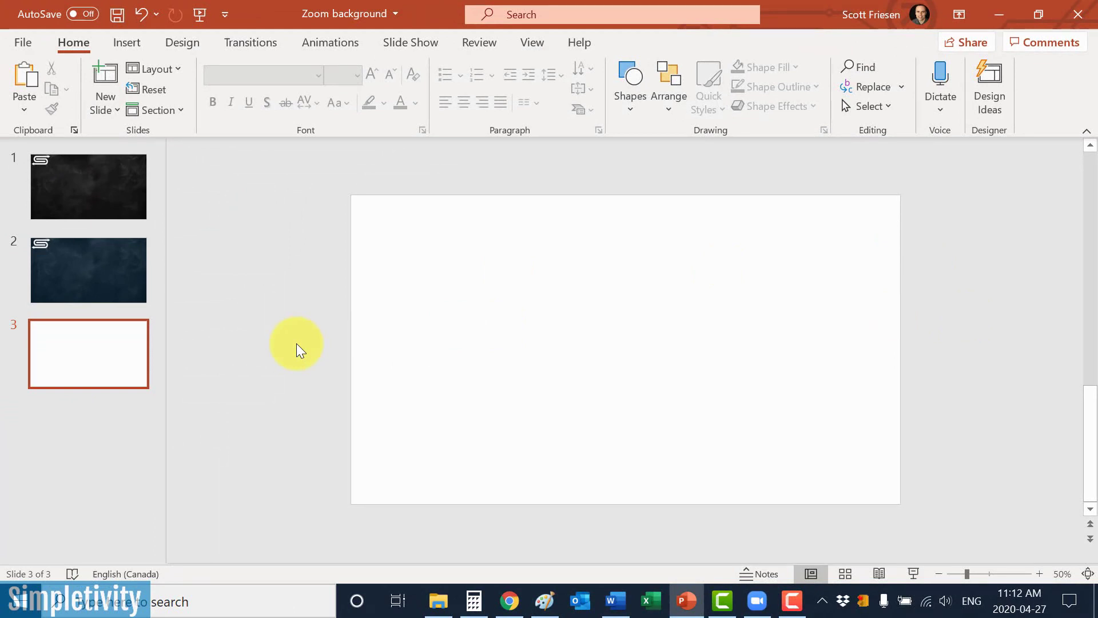
pyautogui.click(92, 166)
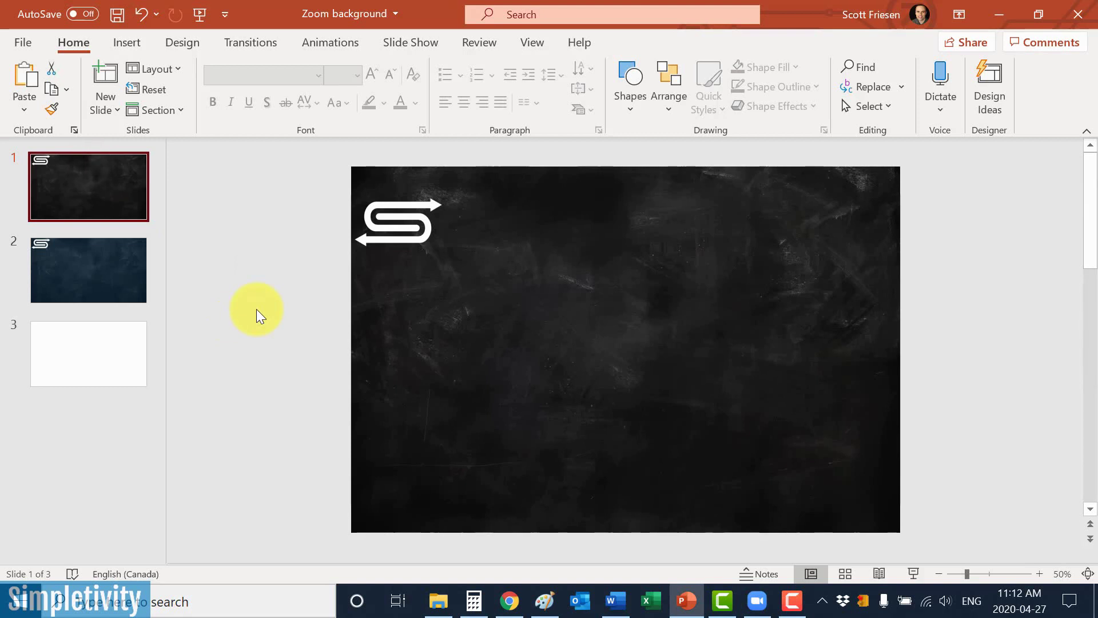
pyautogui.click(74, 359)
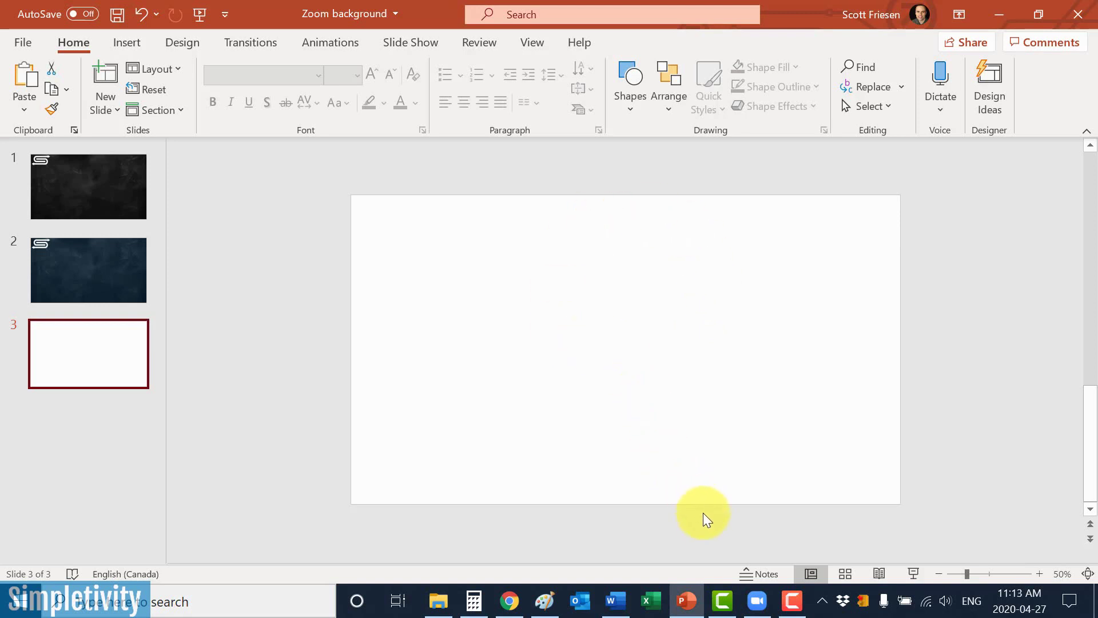
# - Bring up the Pexels water-drops photo tab and close the enlarged photo back to search results
pyautogui.click(510, 601)
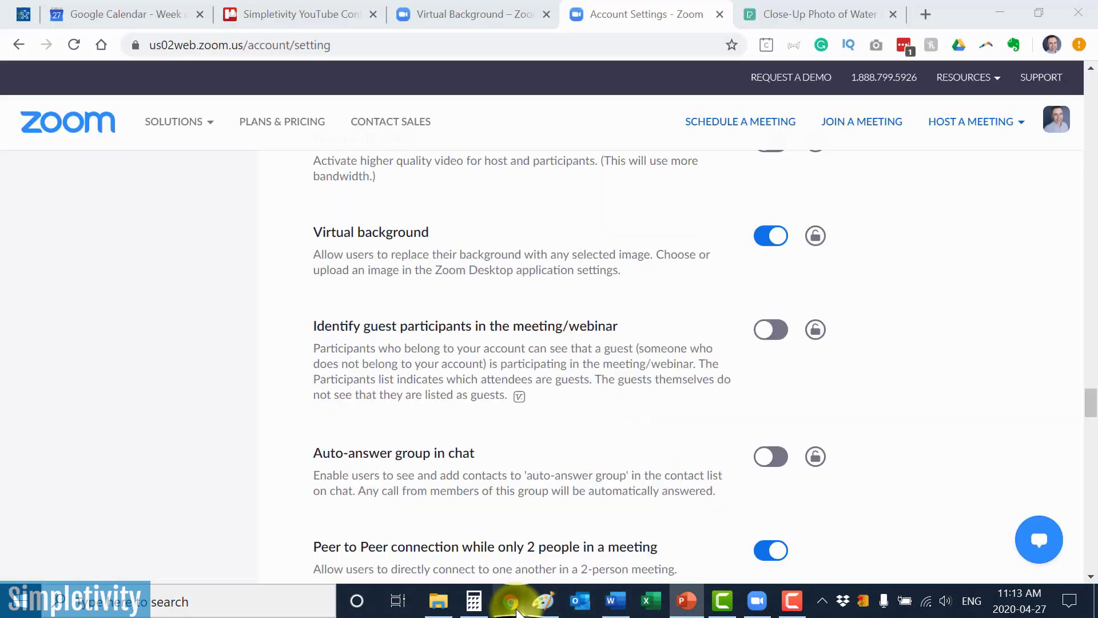
pyautogui.click(829, 14)
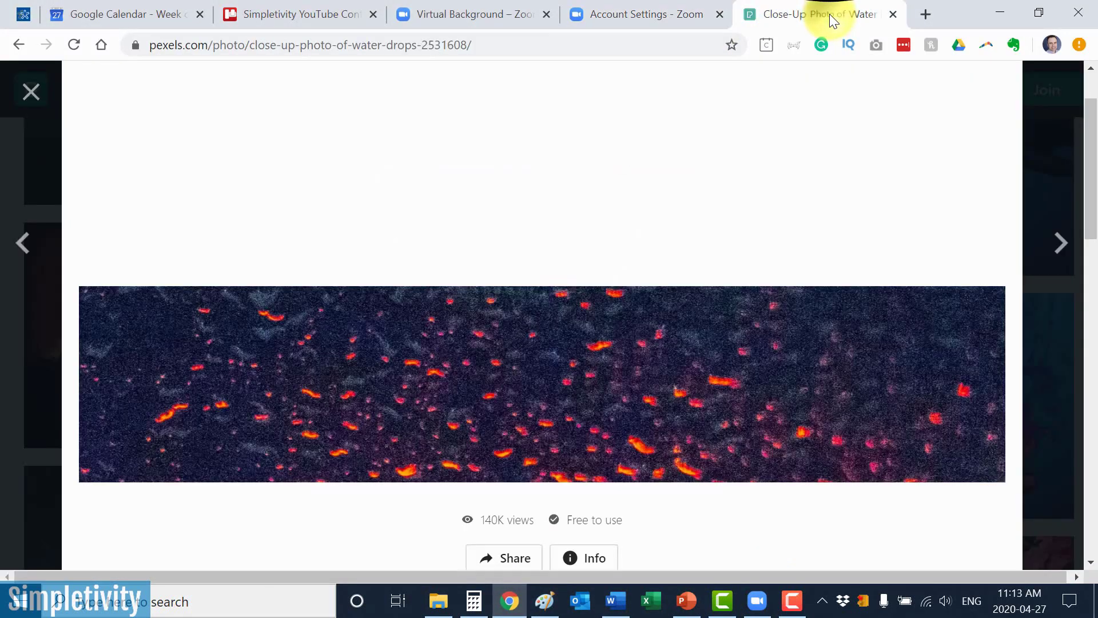
pyautogui.click(915, 123)
pyautogui.click(915, 123)
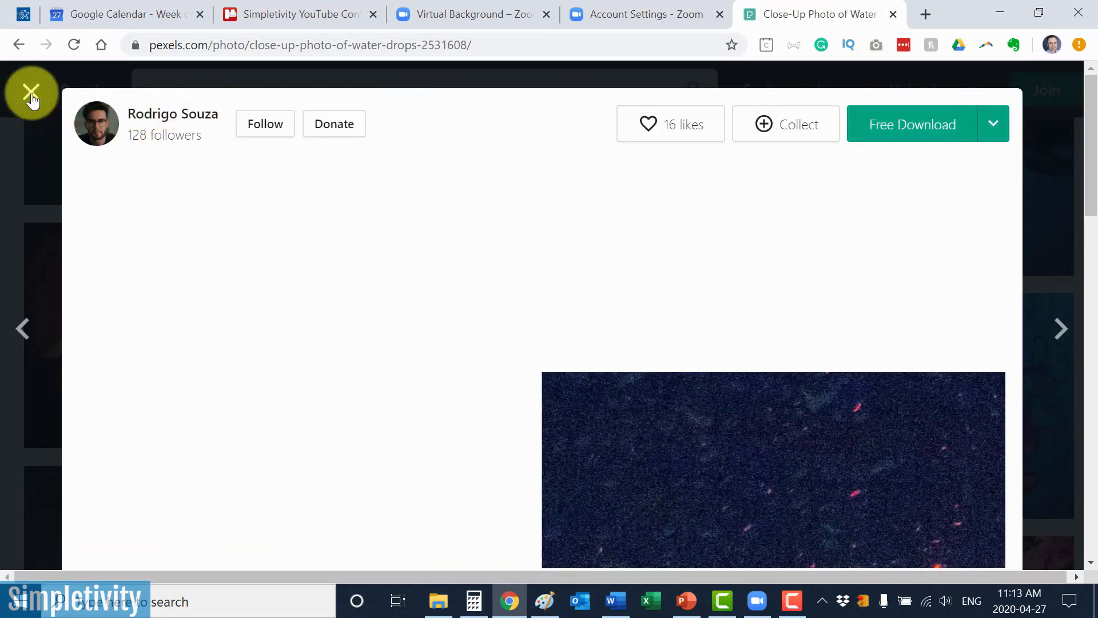
pyautogui.click(31, 91)
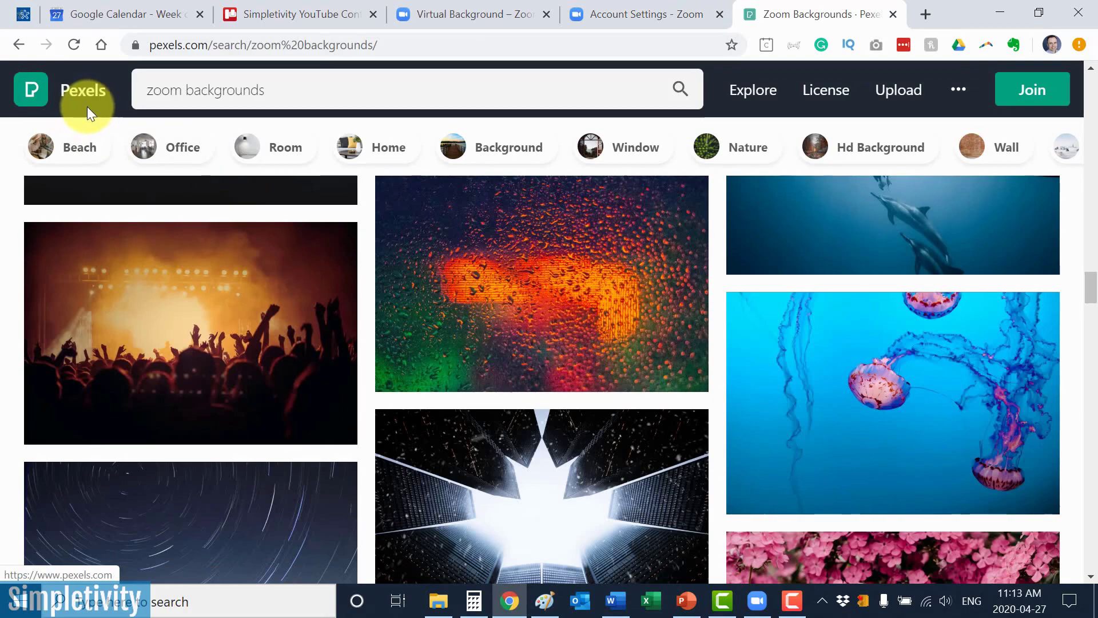
# - Scroll the 'zoom backgrounds' results up and down back to the water-drops photo
pyautogui.scroll(15, 485, 355)
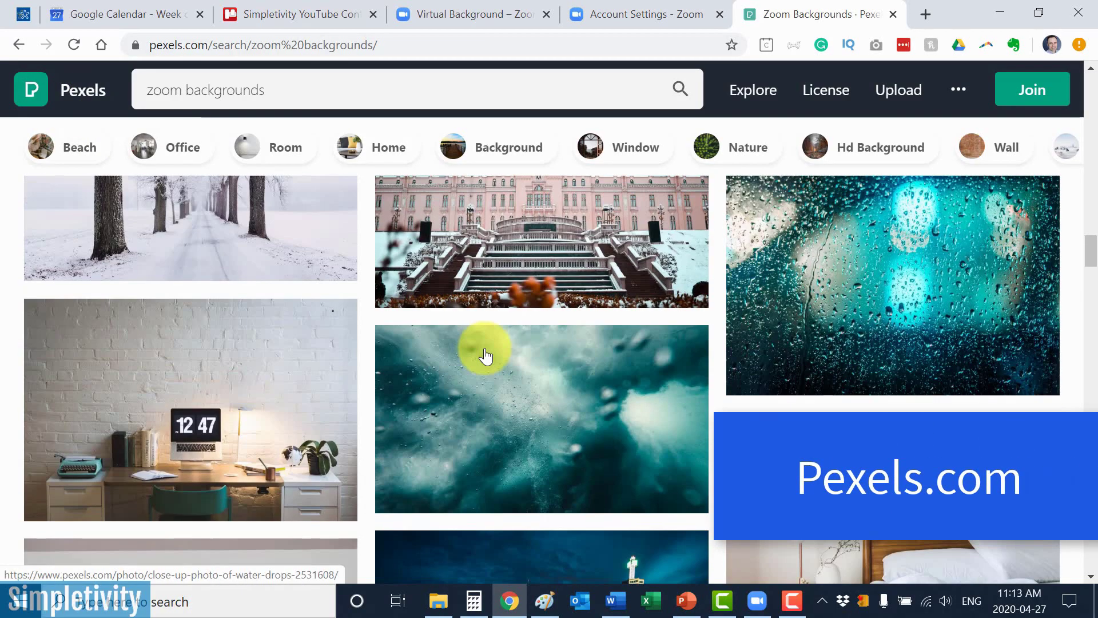
pyautogui.scroll(5, 486, 356)
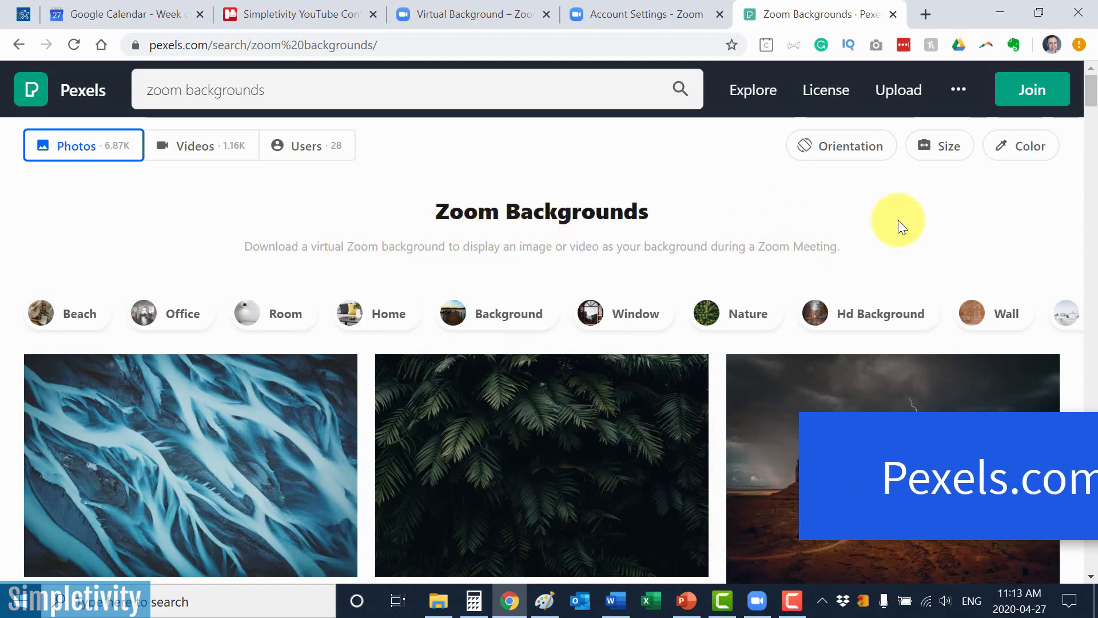
pyautogui.scroll(-10, 534, 283)
pyautogui.scroll(-20, 535, 284)
pyautogui.scroll(-8, 534, 284)
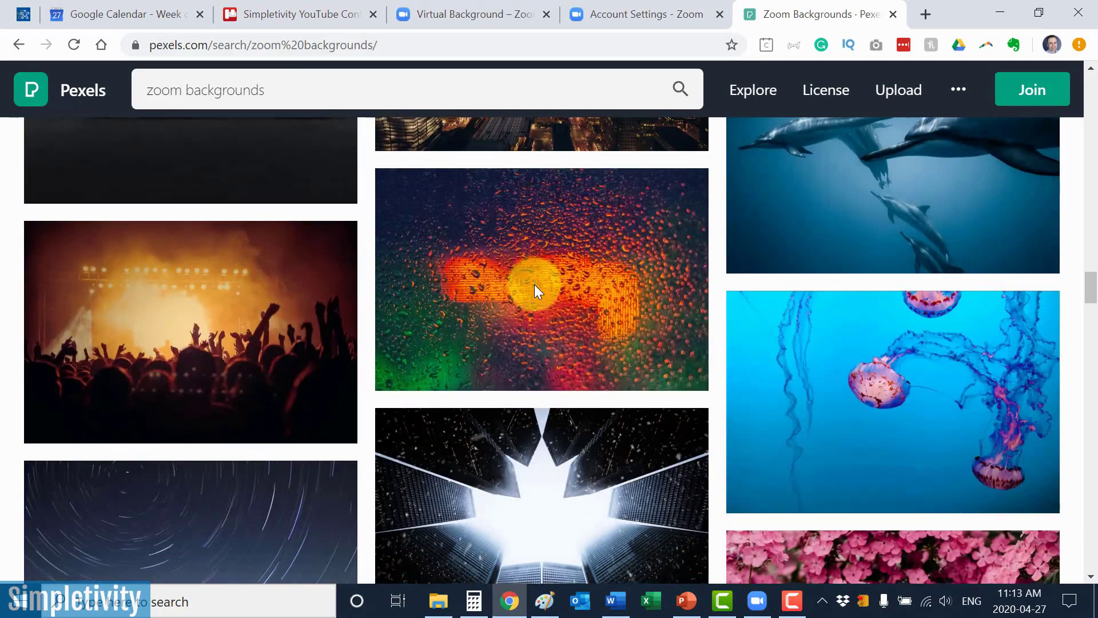
pyautogui.scroll(3, 583, 350)
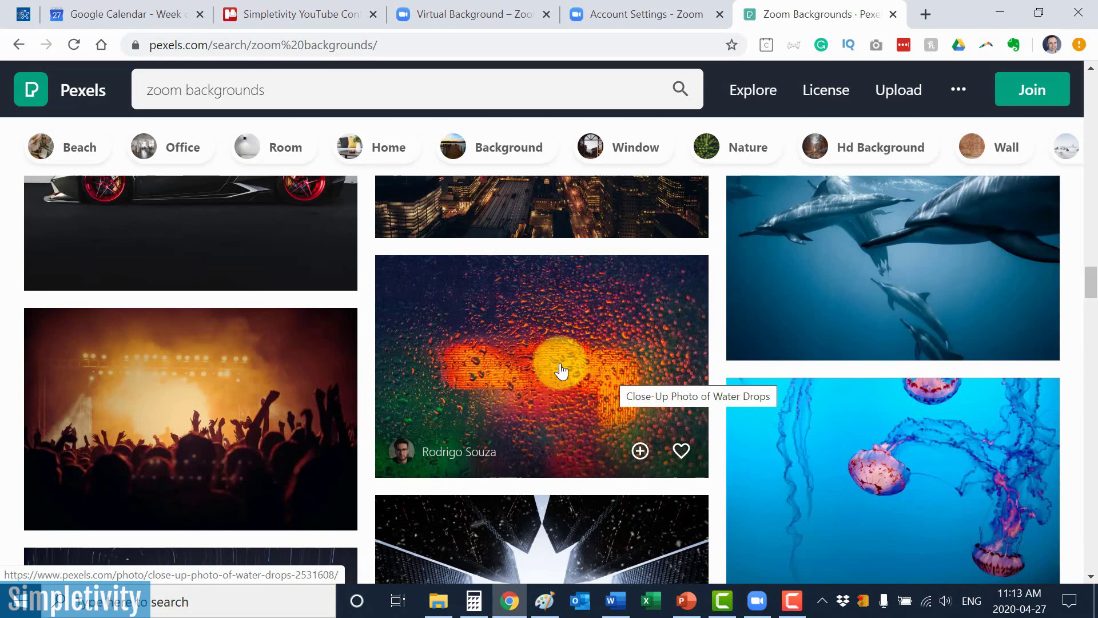
# - Copy the zoomed-in Pexels water-drops photo and return to PowerPoint's blank slide 3
pyautogui.click(559, 369)
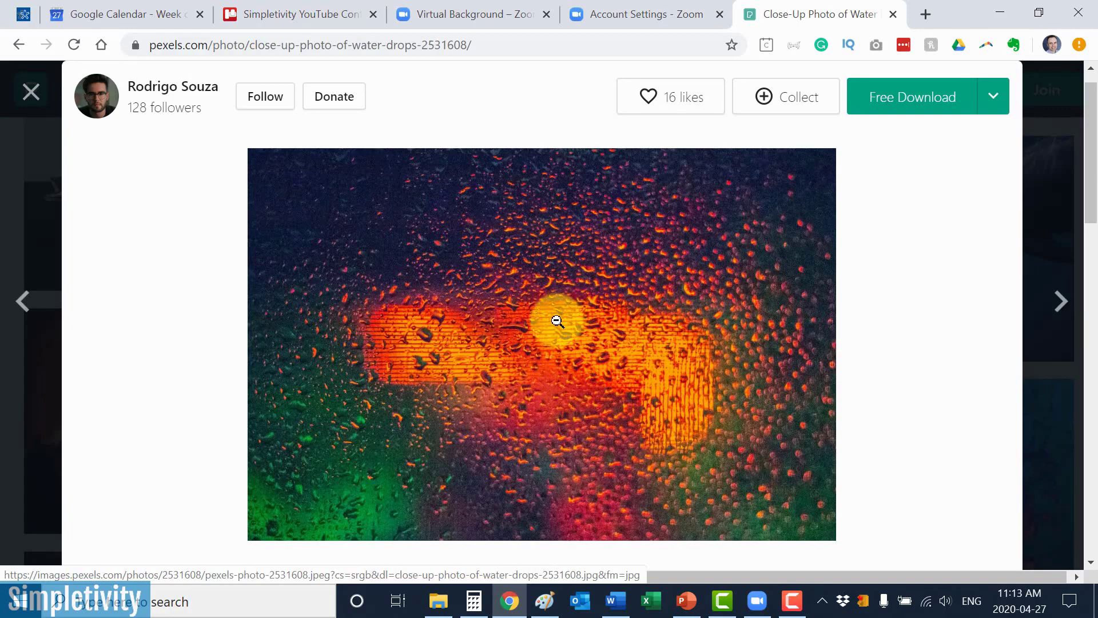
pyautogui.click(559, 317)
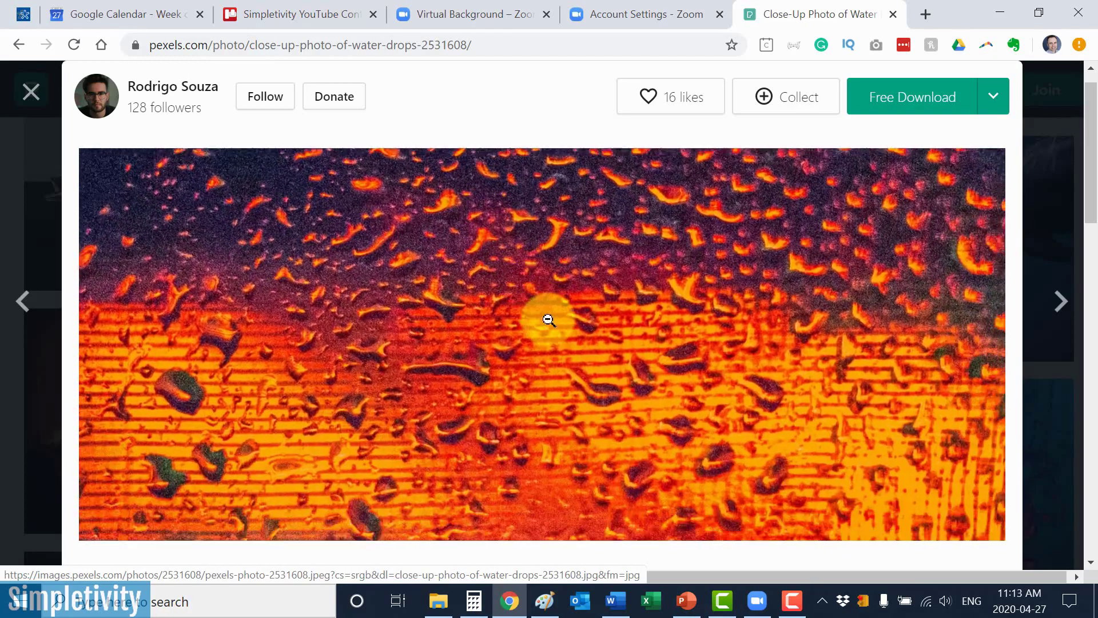
pyautogui.rightClick(549, 319)
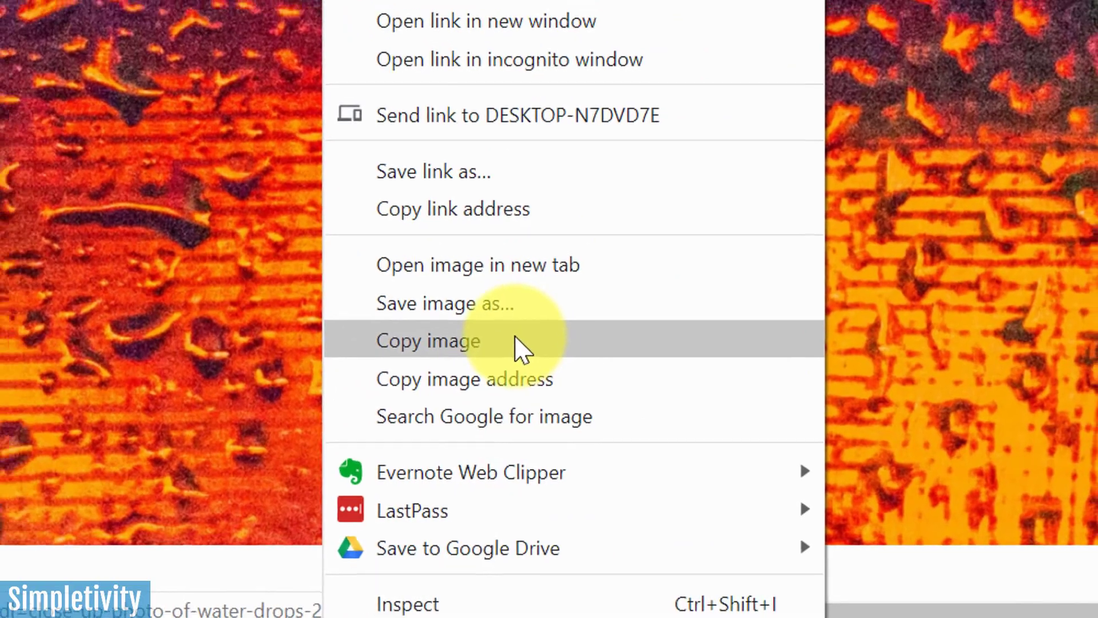
pyautogui.click(511, 337)
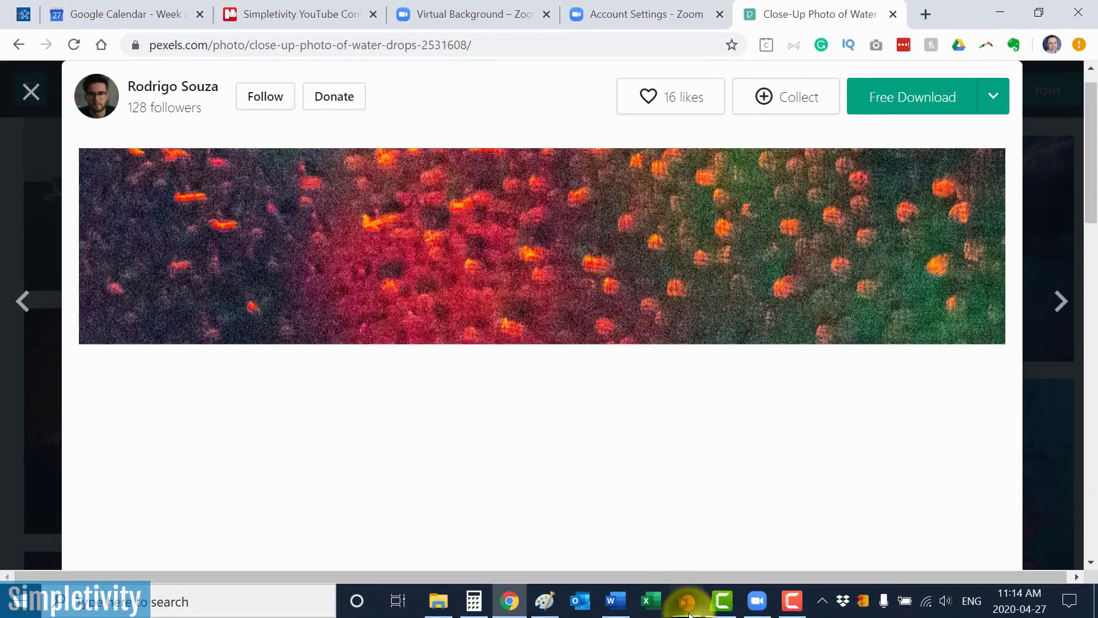
pyautogui.click(689, 602)
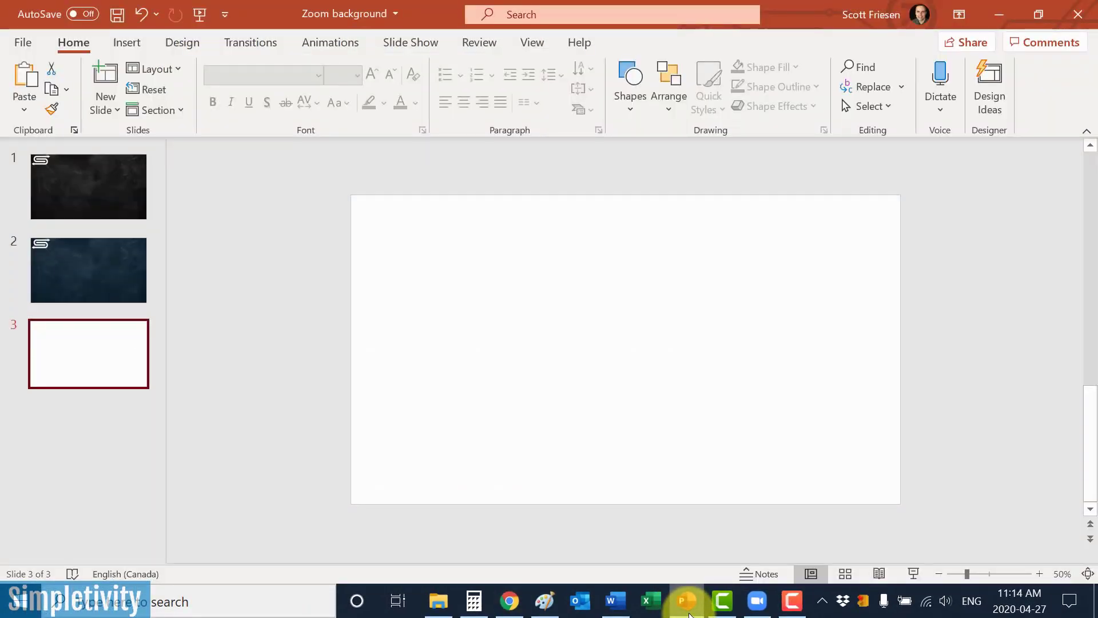
# - Paste the water-drops photo onto slide 3 and enlarge it to cover the whole slide
pyautogui.hotkey('ctrl', 'v')
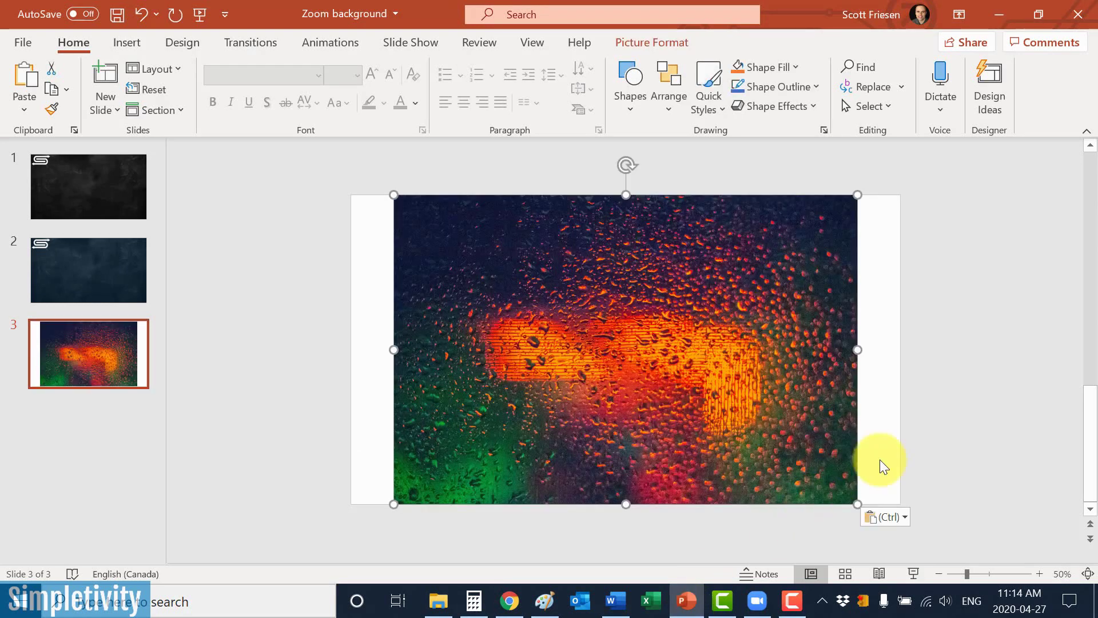
pyautogui.click(932, 382)
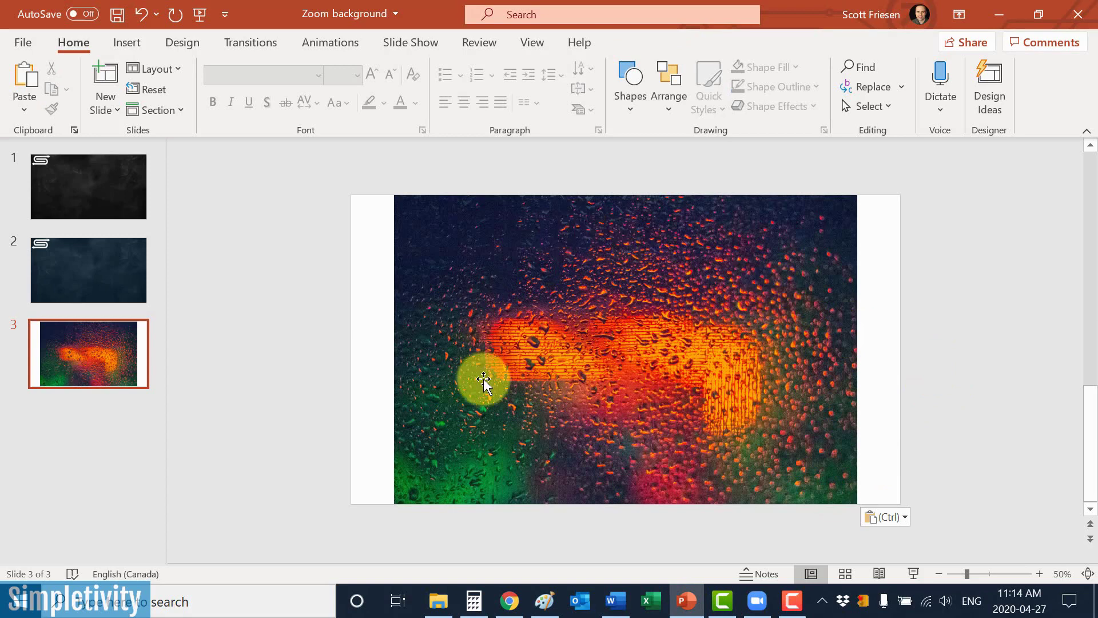
pyautogui.moveTo(624, 320); pyautogui.dragTo(582, 319)
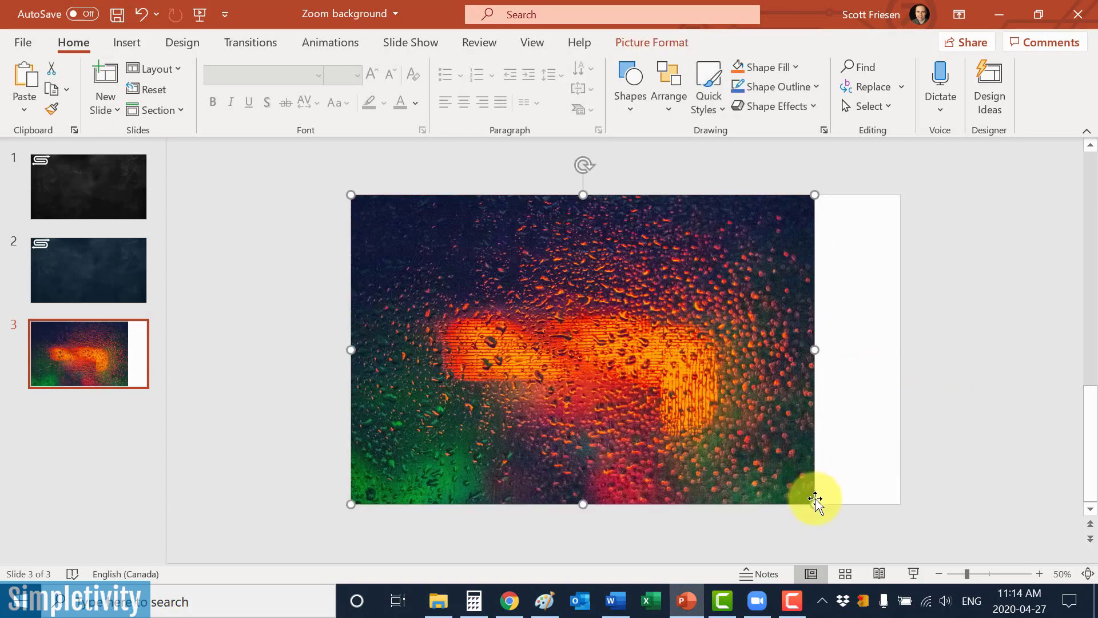
pyautogui.moveTo(815, 504); pyautogui.dragTo(900, 550)
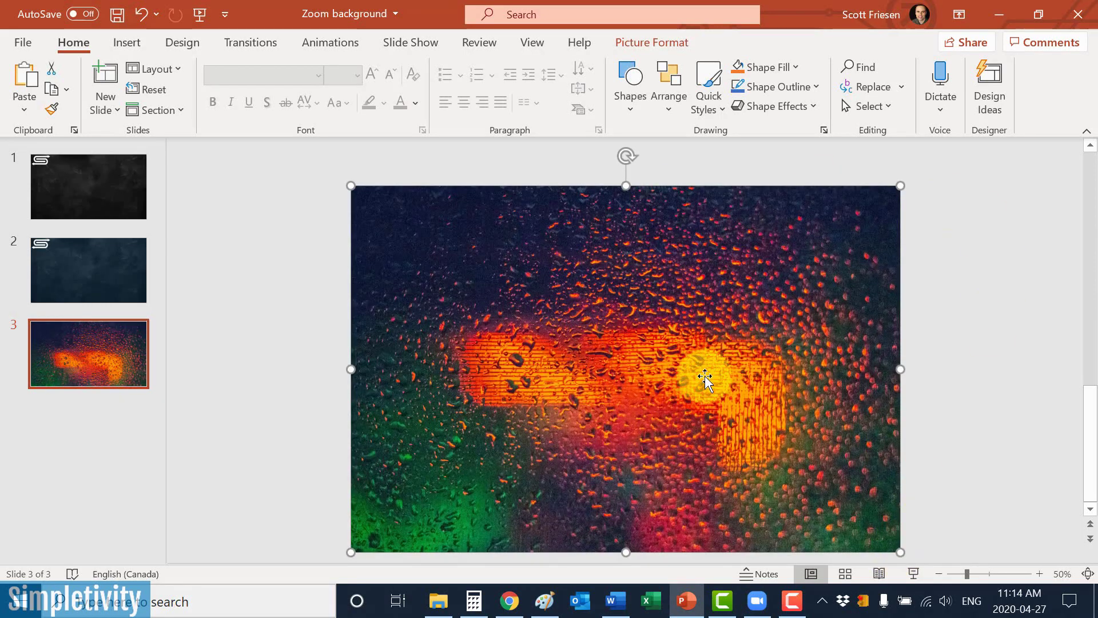
pyautogui.moveTo(682, 434); pyautogui.dragTo(685, 384)
pyautogui.press('Escape')
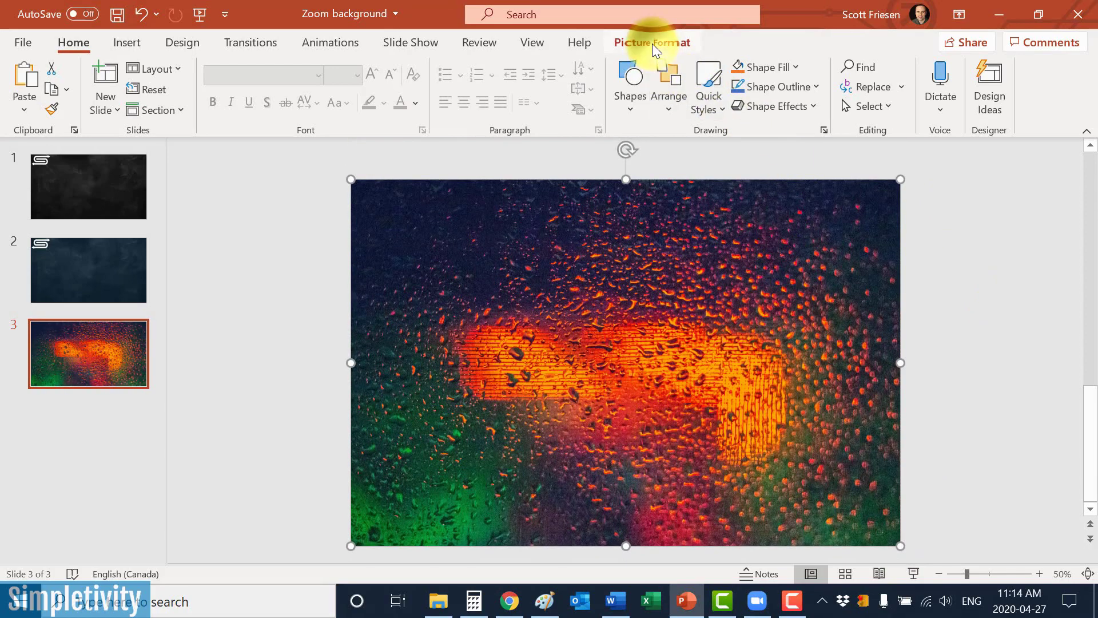
# - Centre the photo on the slide with Align Center and Align Middle
pyautogui.click(652, 43)
pyautogui.click(907, 68)
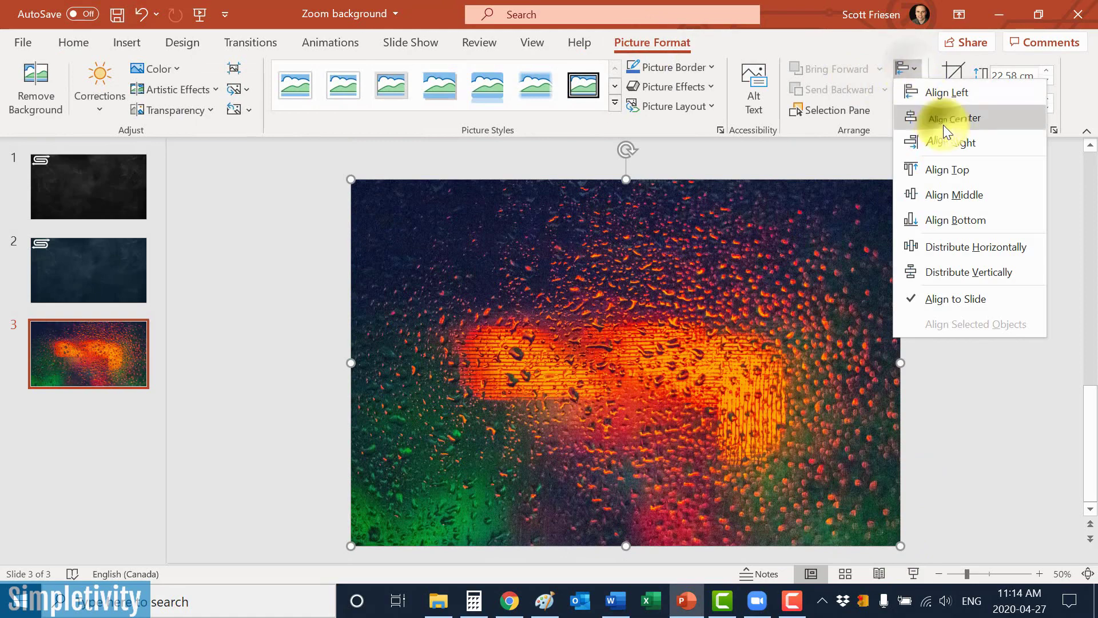
pyautogui.click(943, 119)
pyautogui.click(909, 70)
pyautogui.click(960, 191)
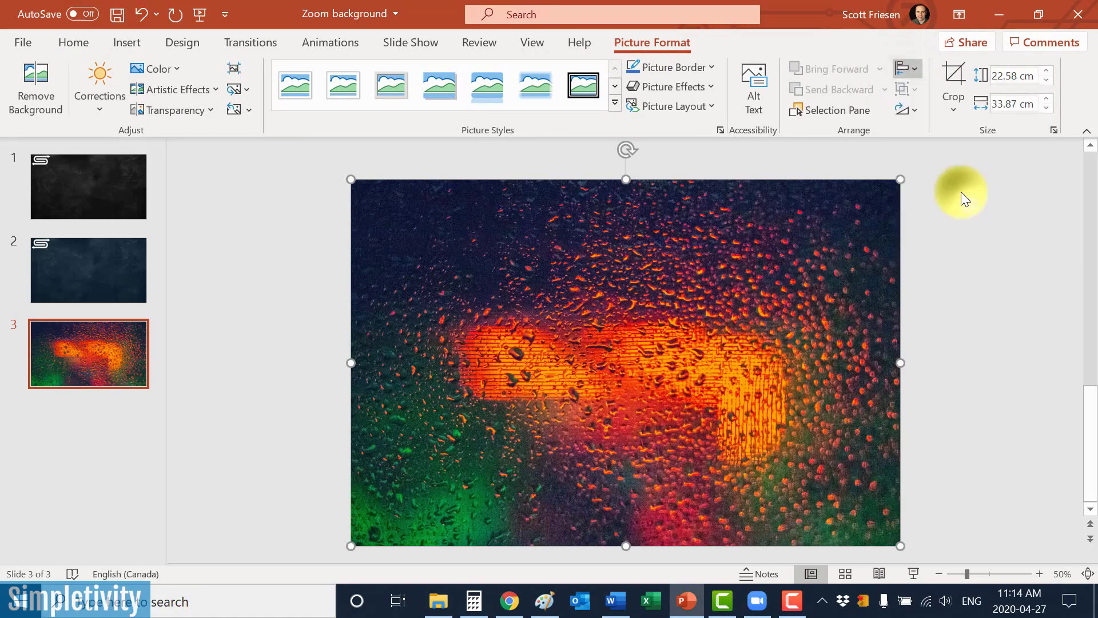
pyautogui.click(974, 328)
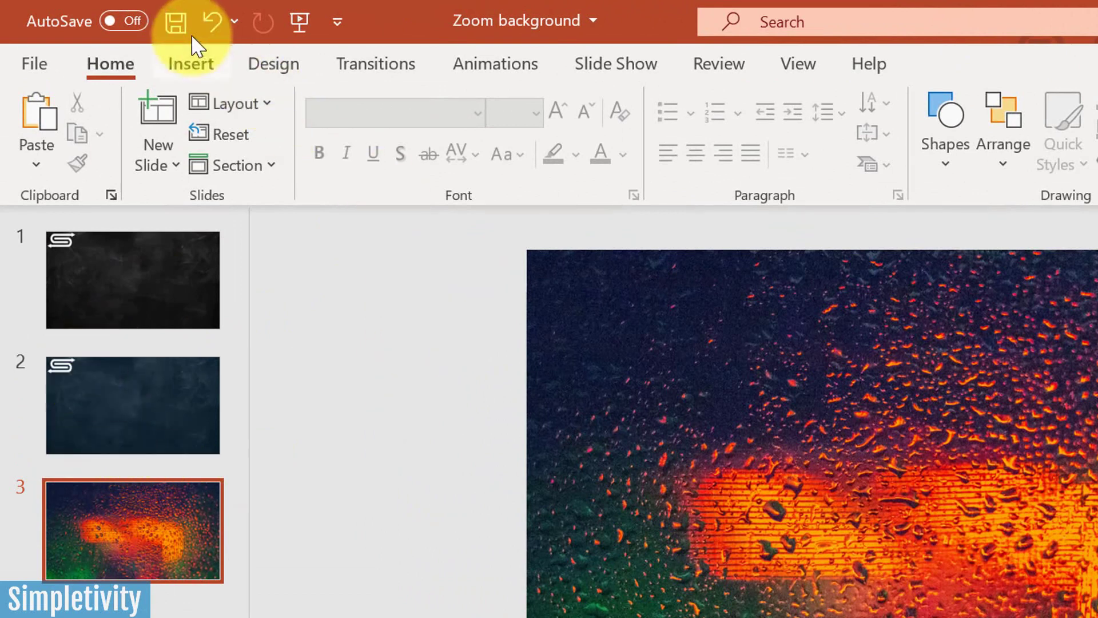
# - Insert the 'Logo trans' picture from the Logo folder onto slide 3 via Pictures > This Device
pyautogui.click(190, 64)
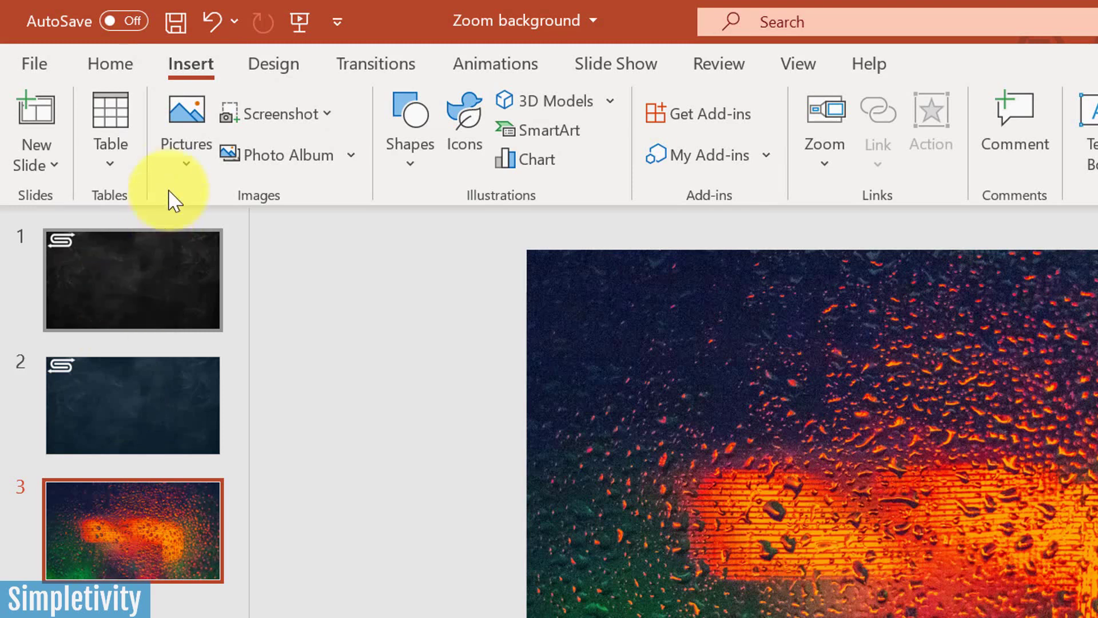
pyautogui.click(182, 125)
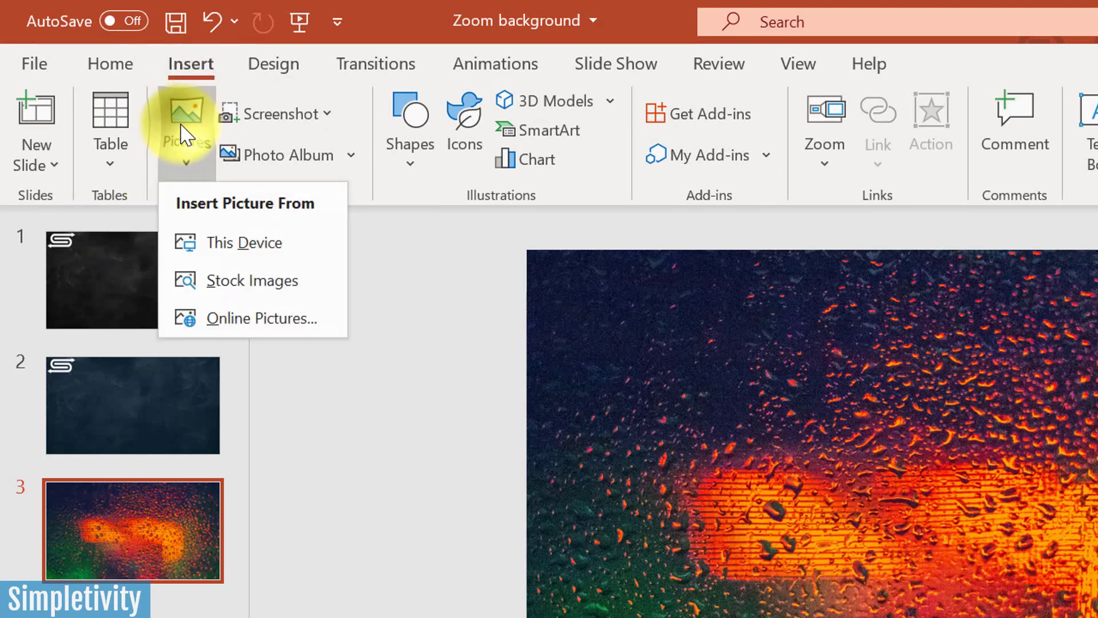
pyautogui.click(282, 247)
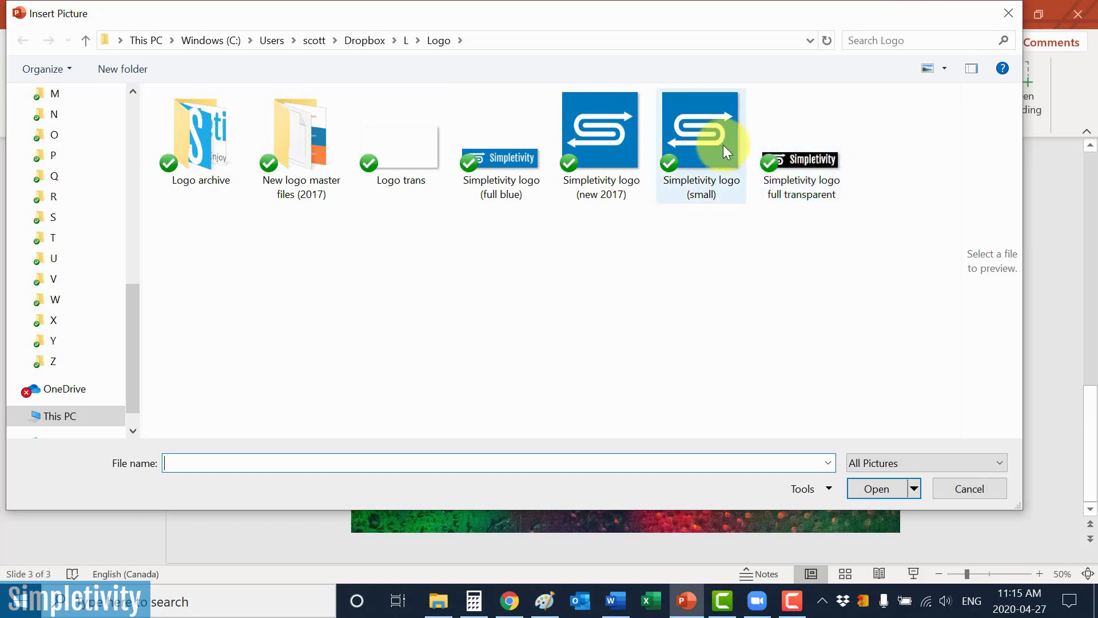
pyautogui.doubleClick(390, 137)
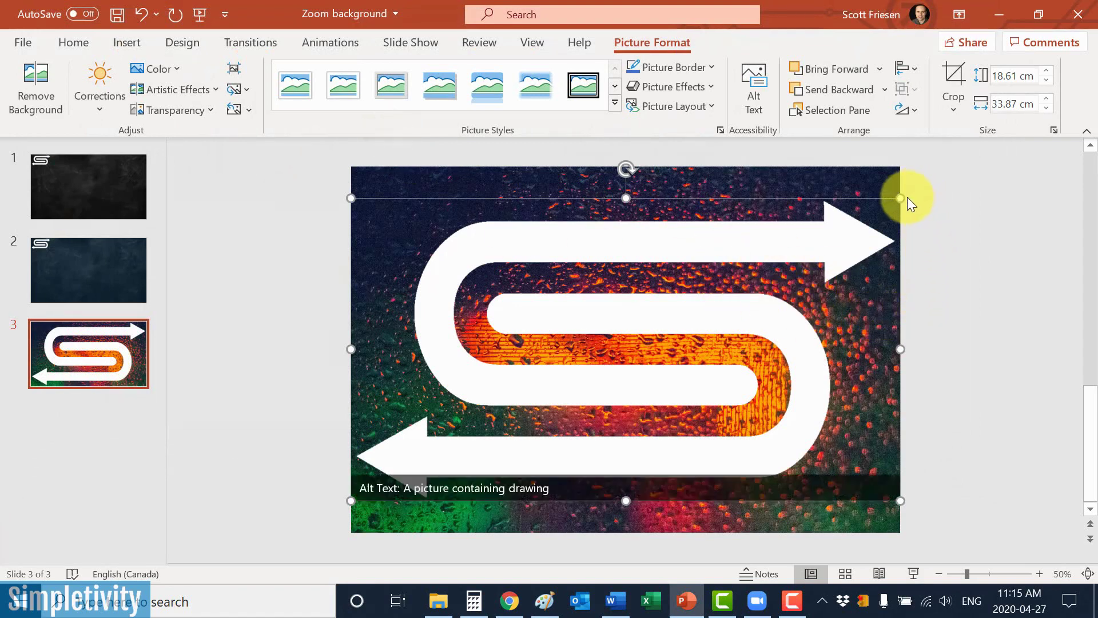
# - Shrink the S-arrow logo and fit it neatly into the top-left corner of slide 3
pyautogui.moveTo(900, 197)
pyautogui.mouseDown()
pyautogui.moveTo(765, 253)
pyautogui.moveTo(469, 455)
pyautogui.mouseUp()
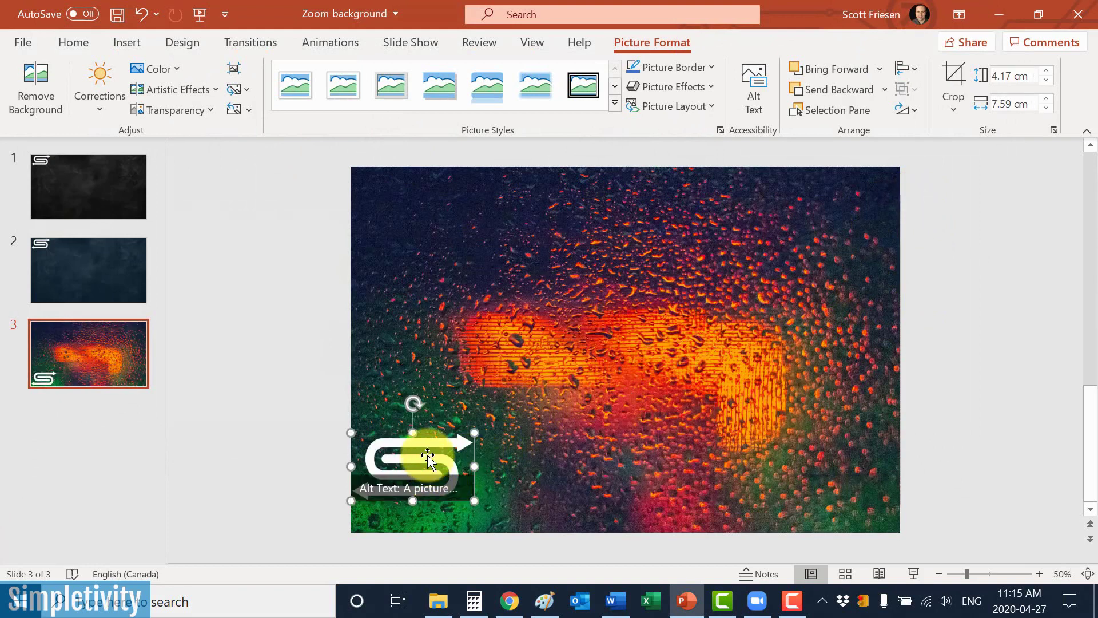
pyautogui.moveTo(430, 490)
pyautogui.mouseDown()
pyautogui.moveTo(441, 263)
pyautogui.moveTo(416, 225)
pyautogui.moveTo(429, 222)
pyautogui.mouseUp()
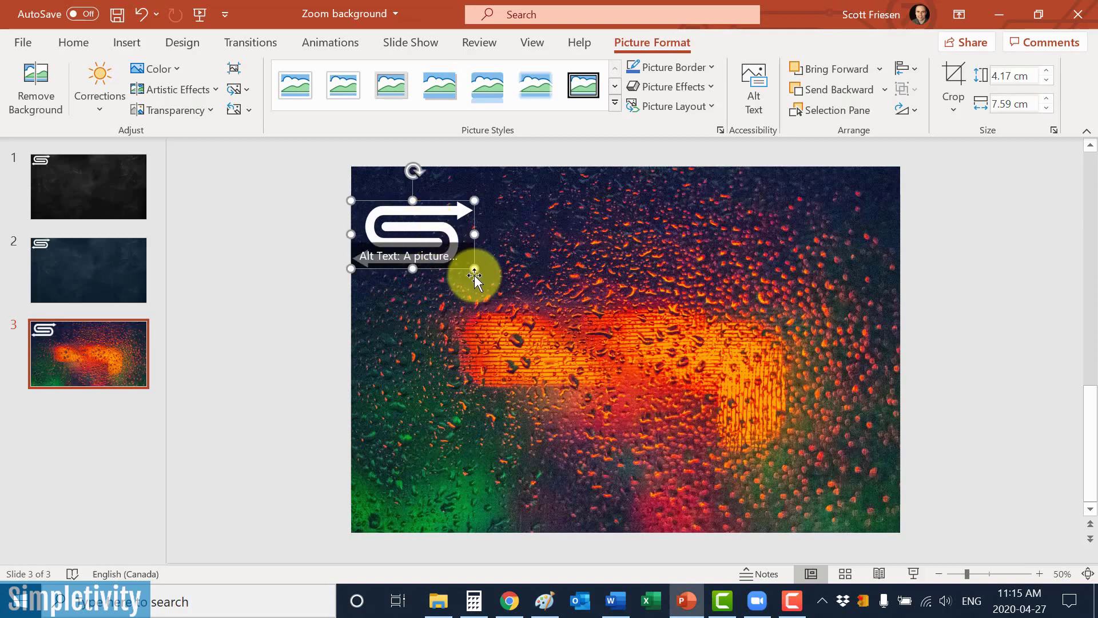
pyautogui.hotkey('ctrl', 'z')
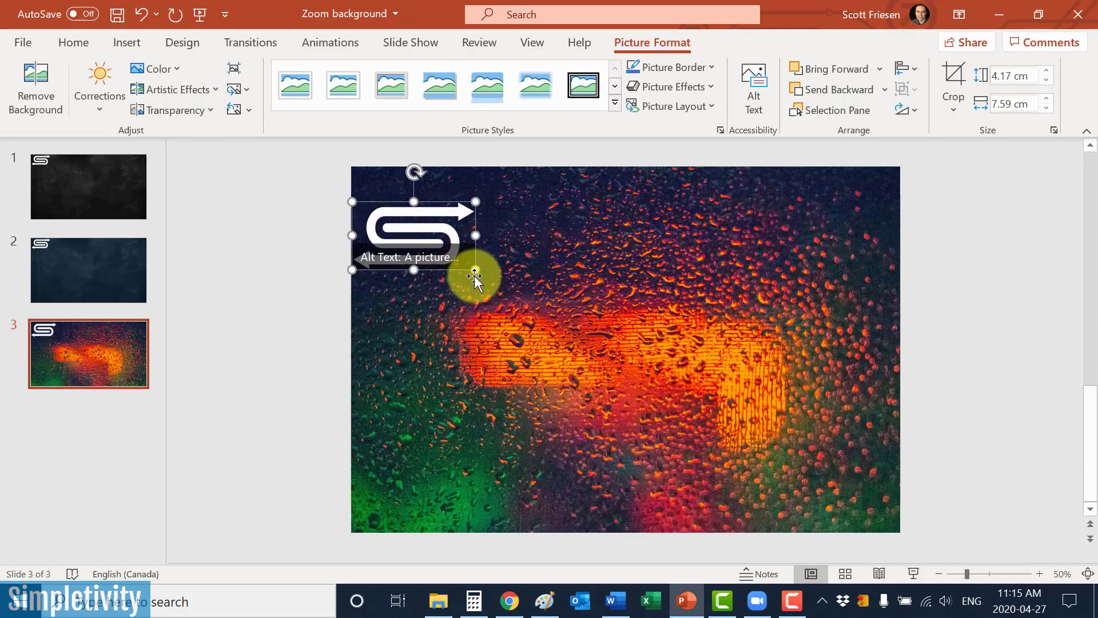
pyautogui.hotkey('ctrl', 'z')
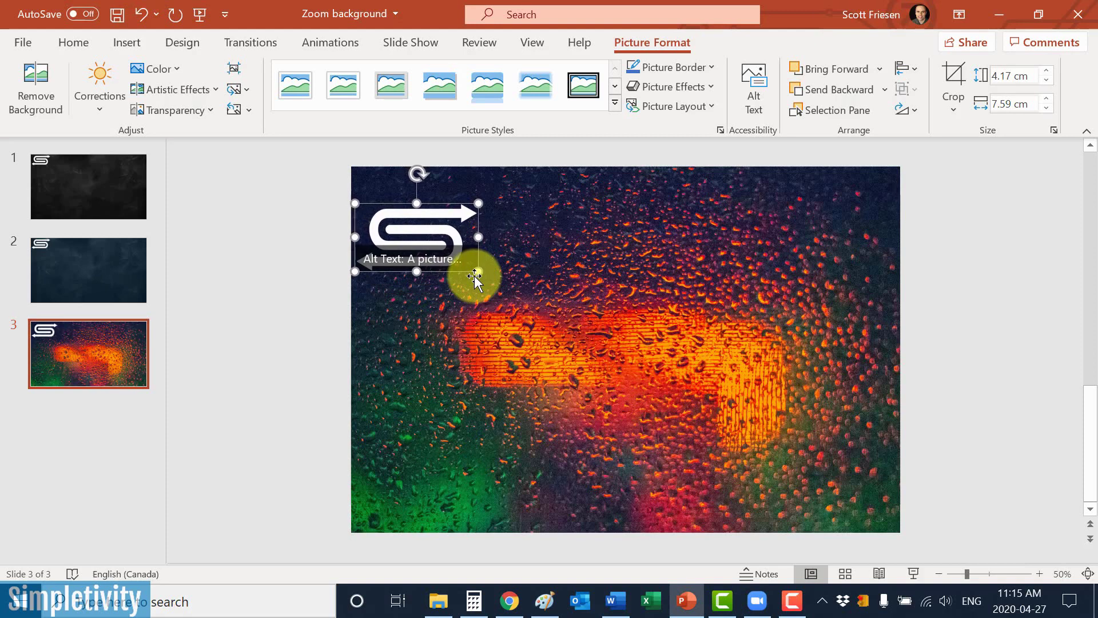
pyautogui.click(285, 340)
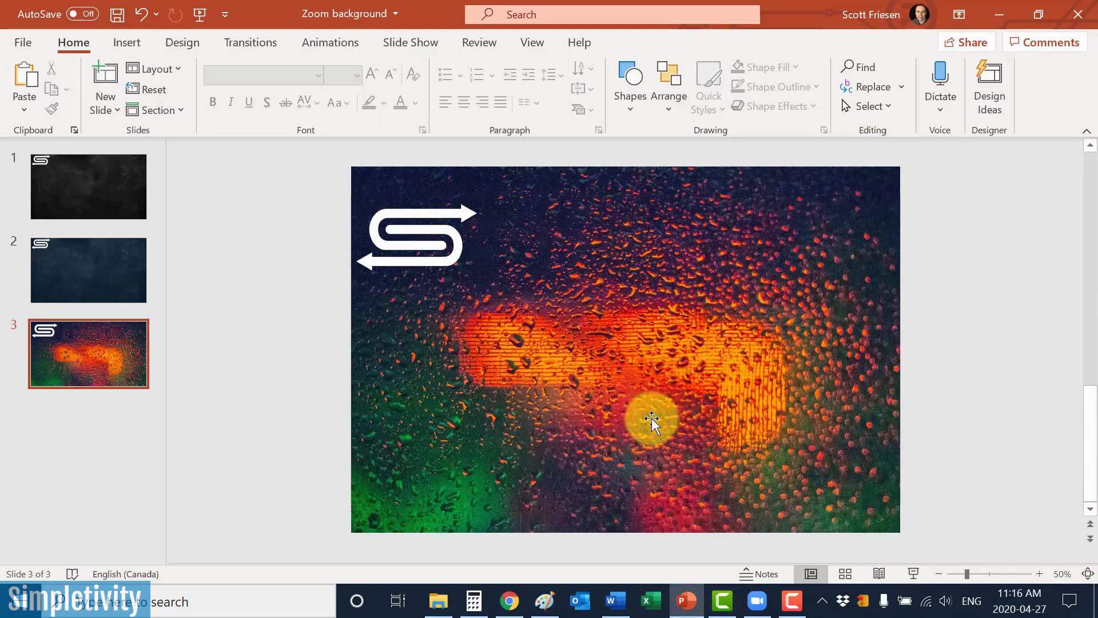
# - Paste the captured slide screenshot onto the Paint canvas at 1919 × 1079 px
pyautogui.click(549, 605)
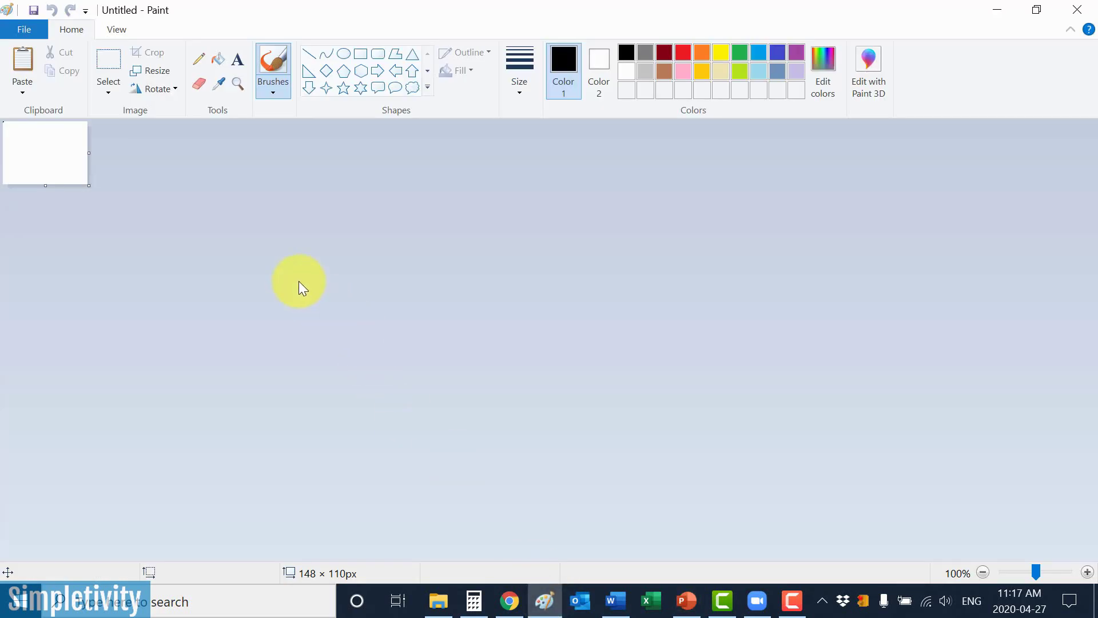
pyautogui.hotkey('ctrl', 'v')
pyautogui.scroll(-3, 815, 222)
pyautogui.scroll(3, 815, 222)
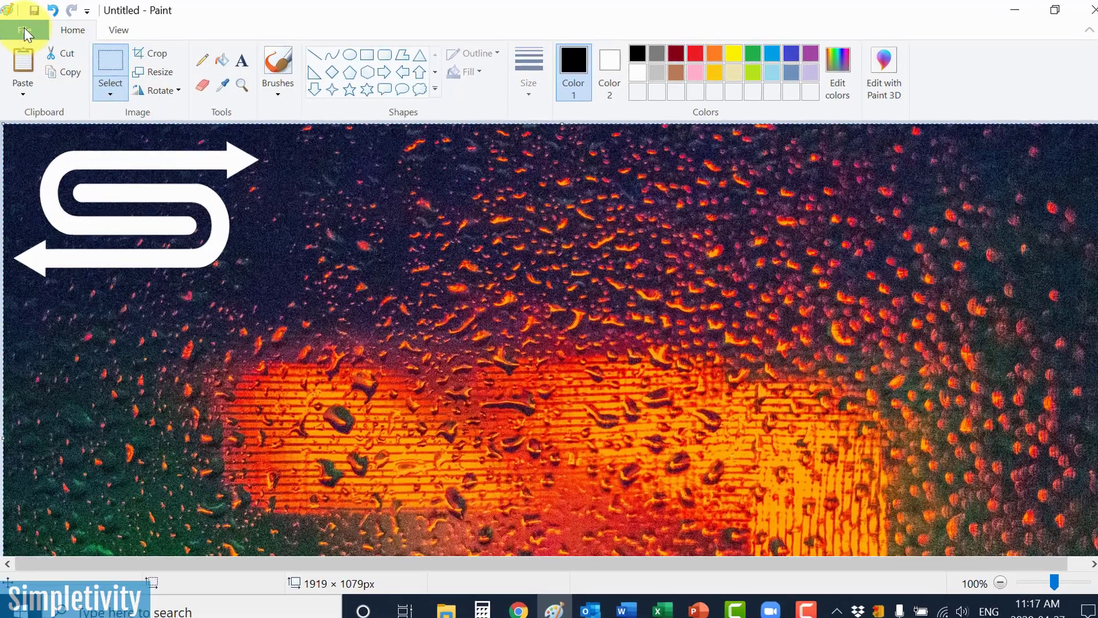
# - Save the image as a PNG picture named 'Zoom sample two' and close Paint
pyautogui.click(24, 28)
pyautogui.moveTo(139, 277)
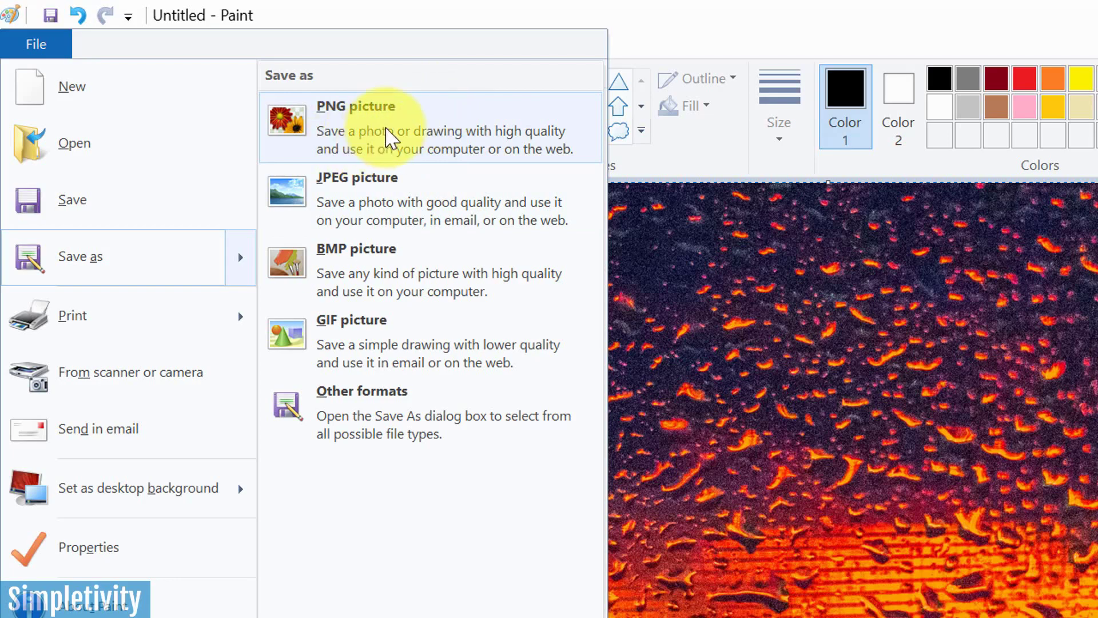
pyautogui.click(384, 135)
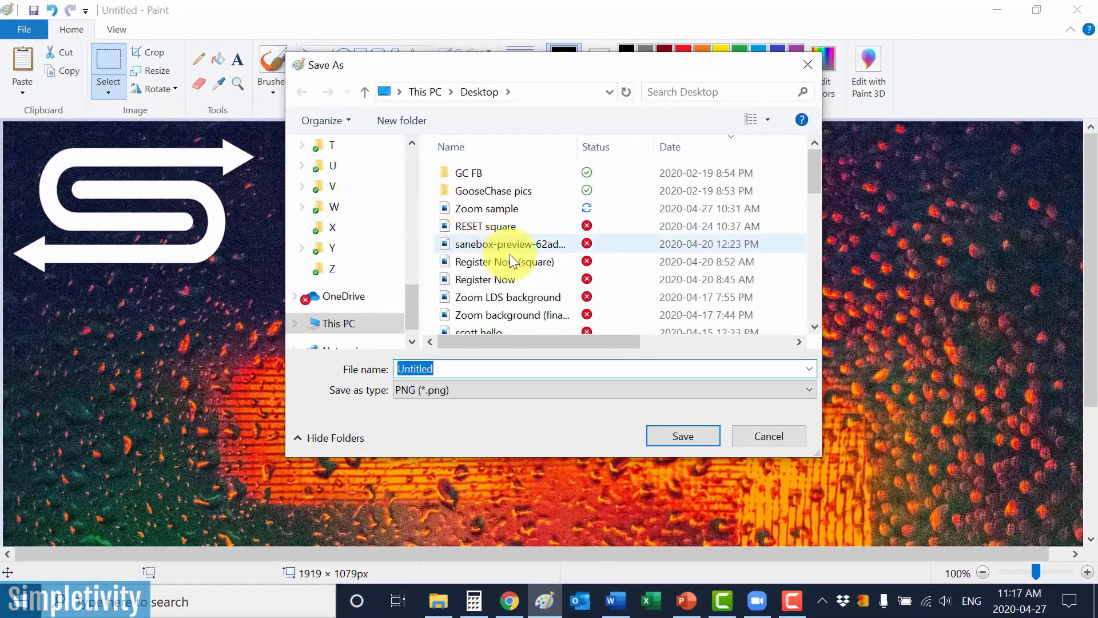
pyautogui.click(514, 208)
pyautogui.click(506, 388)
pyautogui.click(506, 367)
pyautogui.click(509, 367)
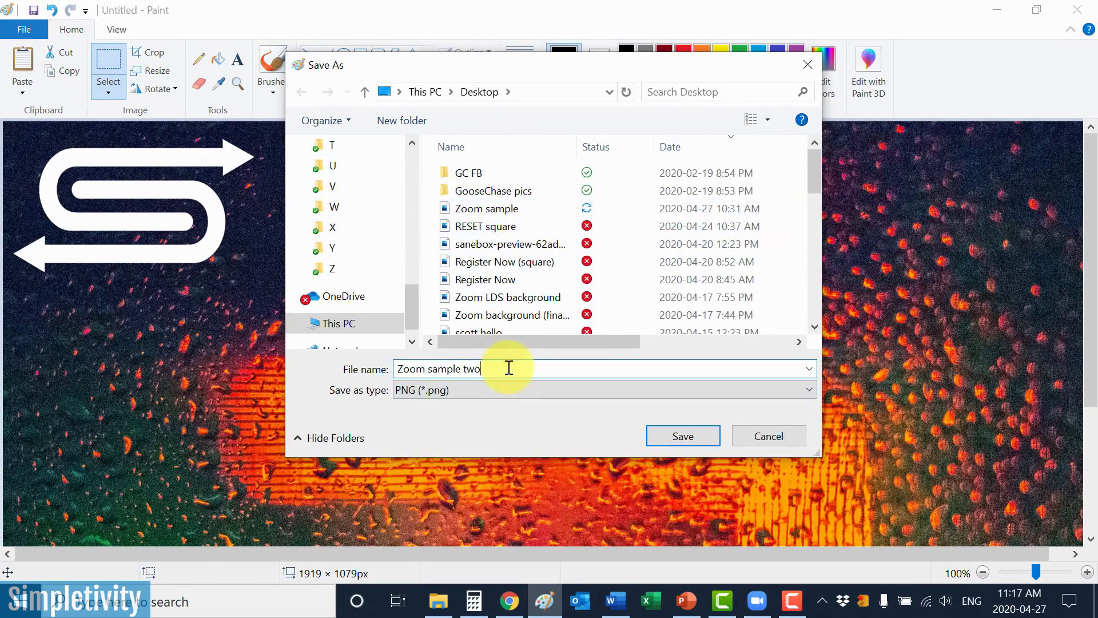
pyautogui.click(675, 435)
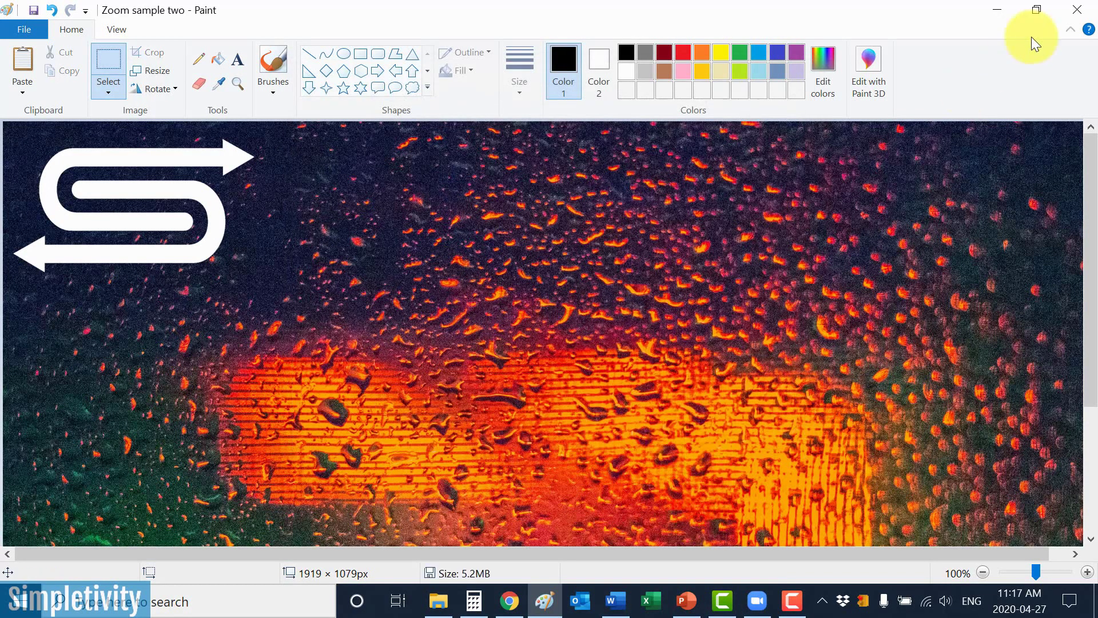
pyautogui.click(1083, 10)
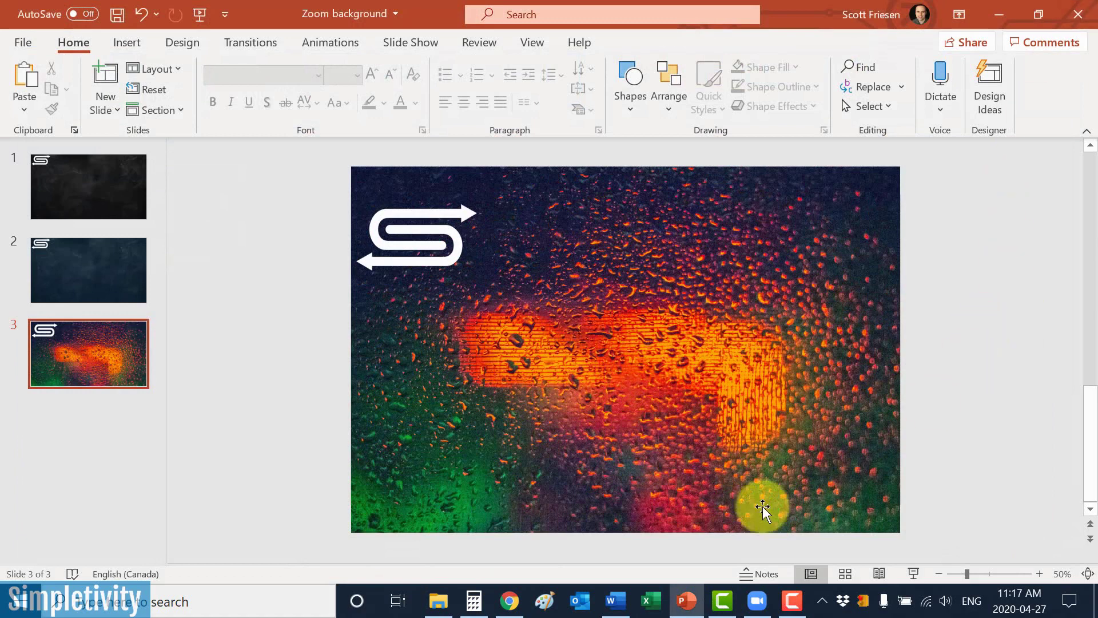
# - Add the 'Zoom sample two' image as a Zoom virtual background behind the camera preview
pyautogui.click(757, 600)
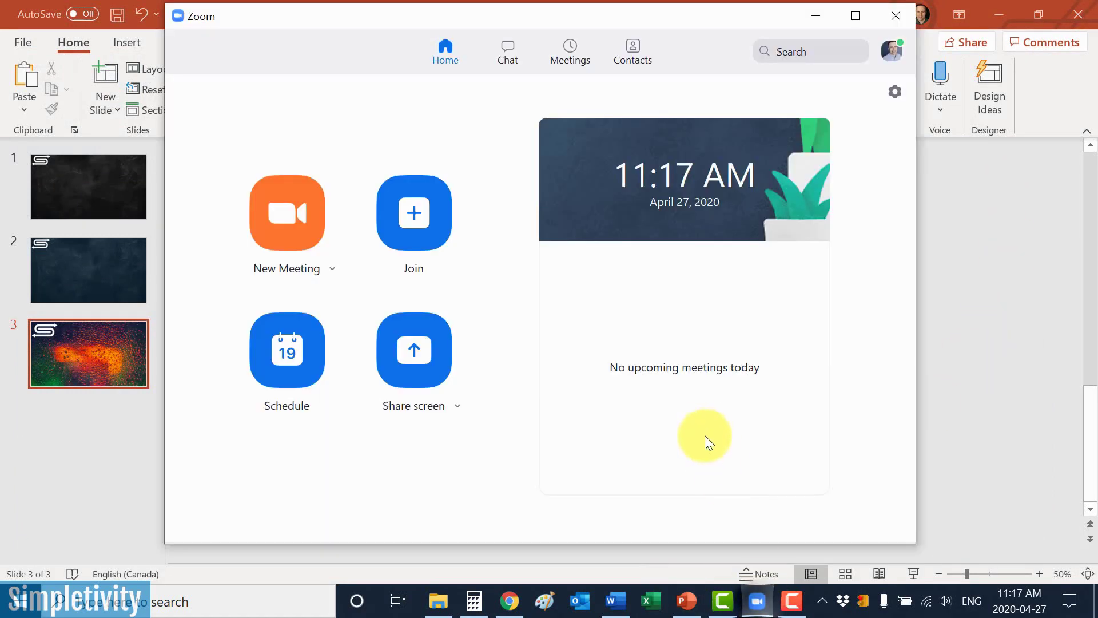
pyautogui.click(894, 93)
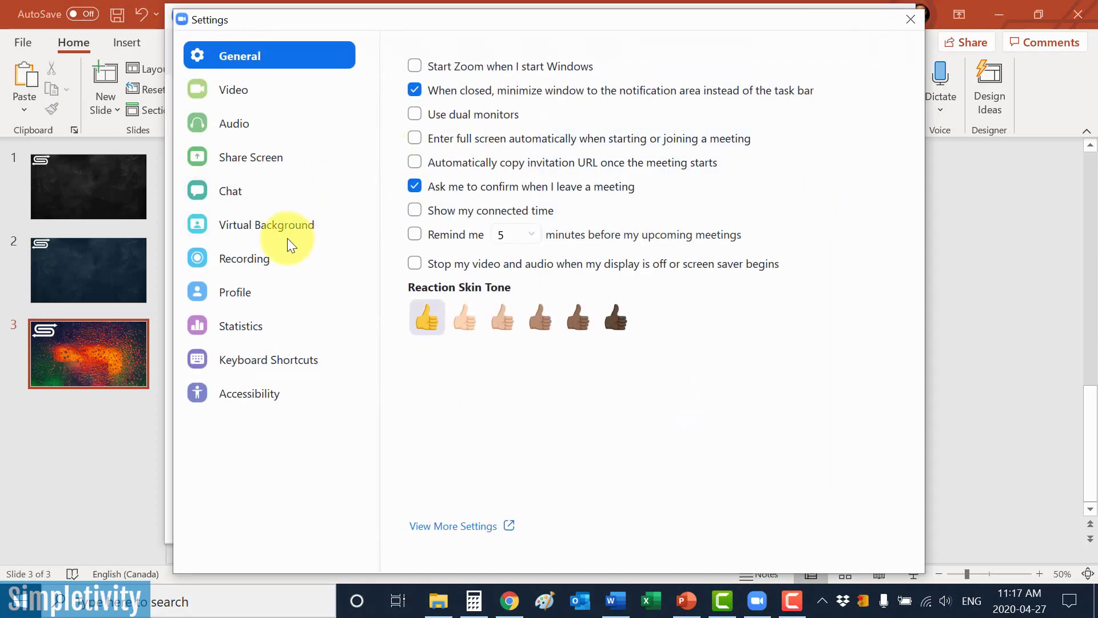
pyautogui.click(269, 228)
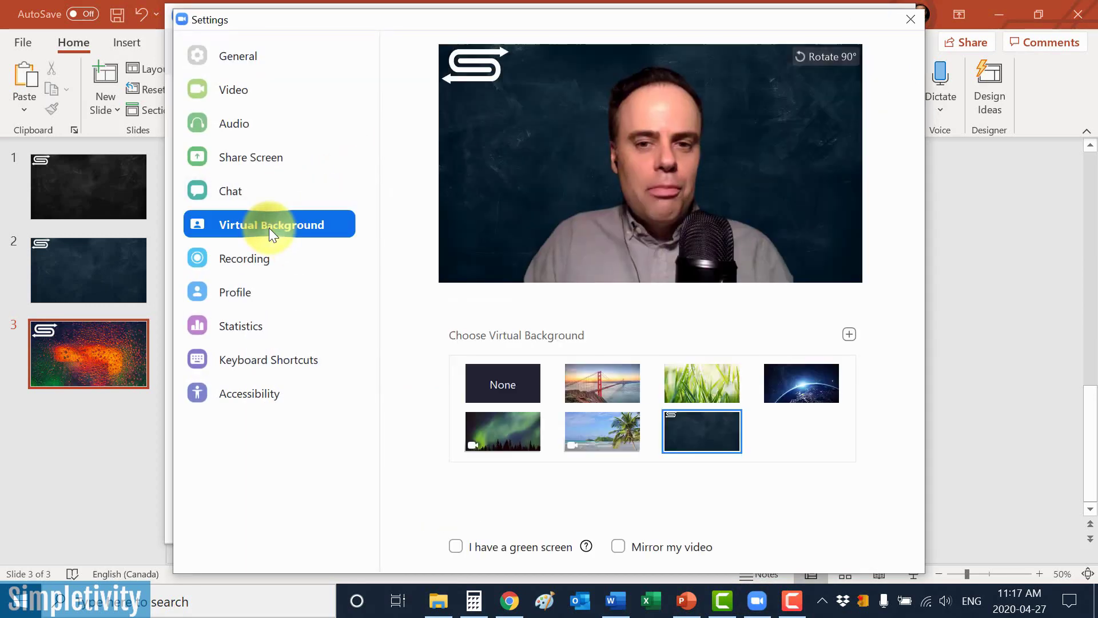
pyautogui.click(849, 335)
pyautogui.click(886, 363)
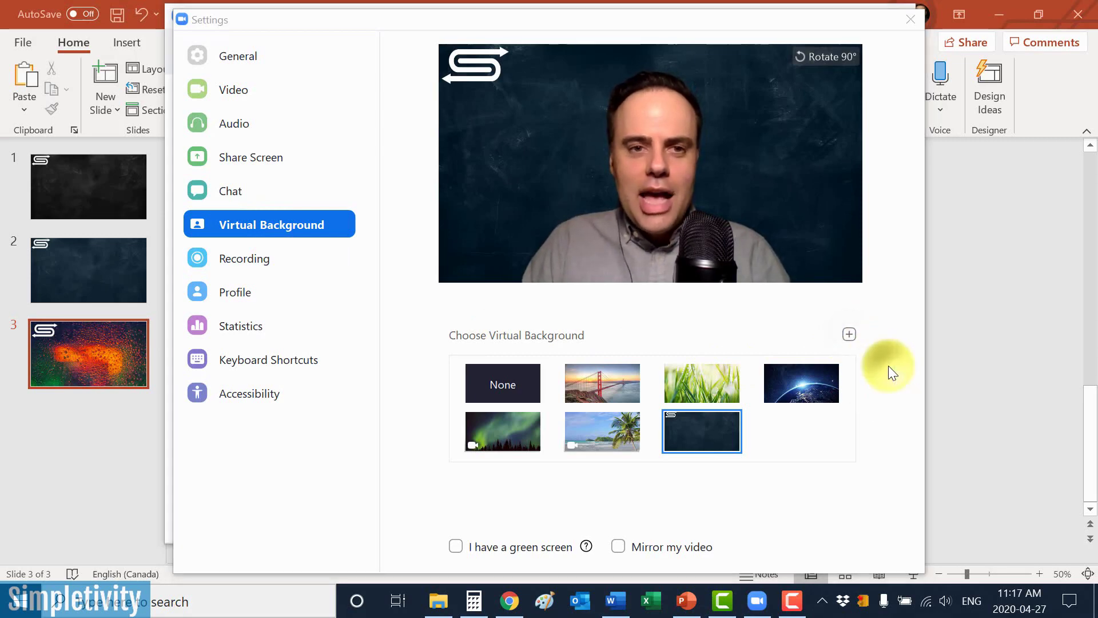
pyautogui.doubleClick(416, 189)
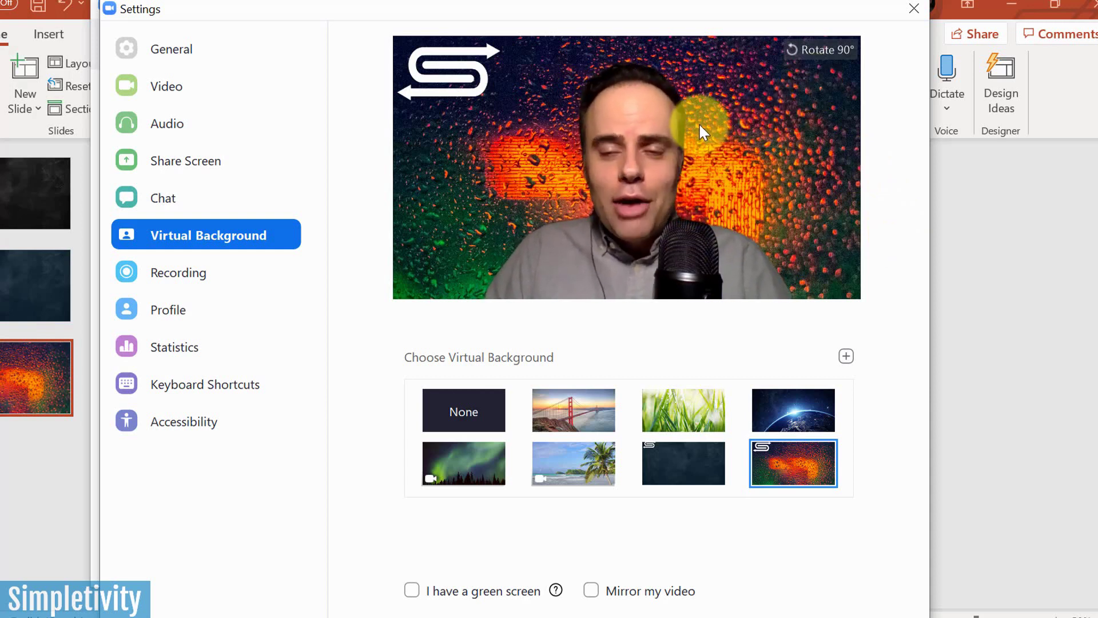
pyautogui.click(818, 53)
pyautogui.click(818, 50)
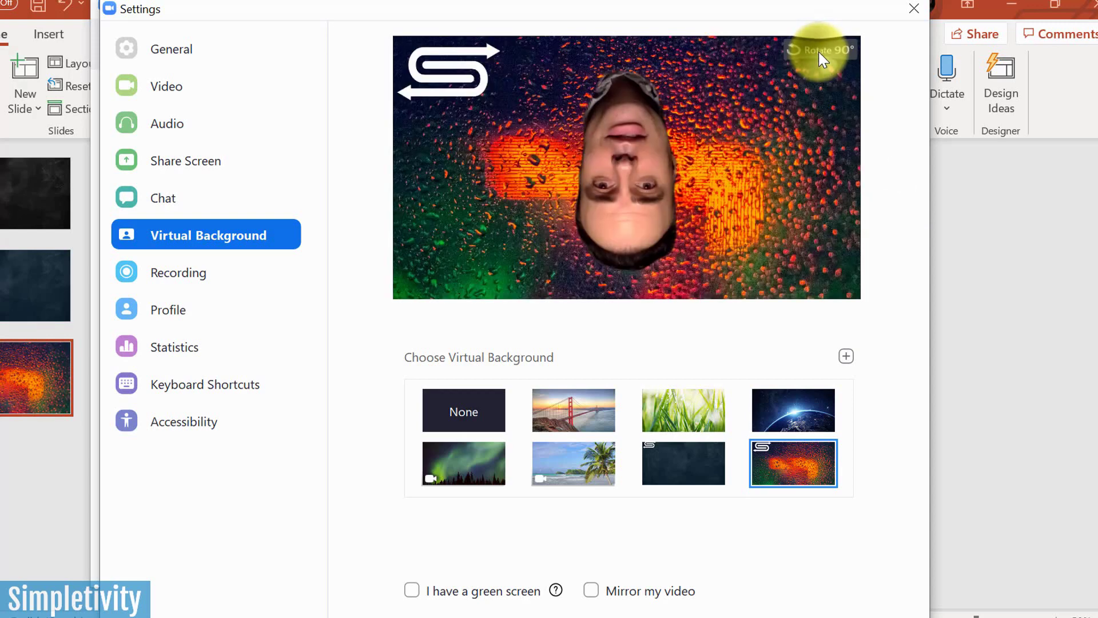
pyautogui.click(818, 52)
pyautogui.click(819, 51)
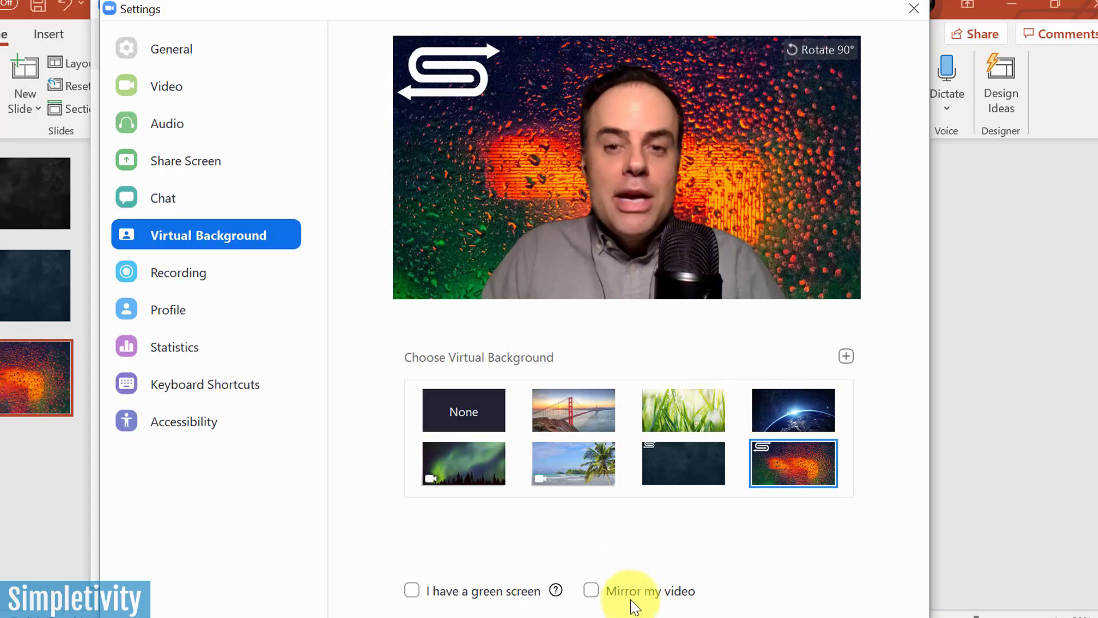
pyautogui.click(590, 592)
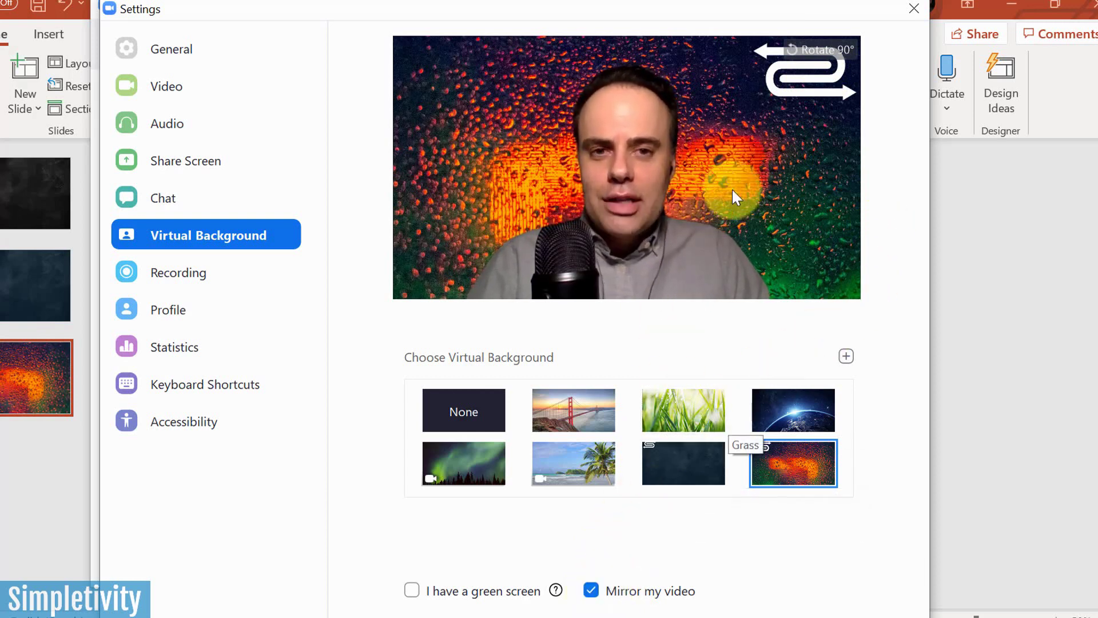
pyautogui.click(592, 591)
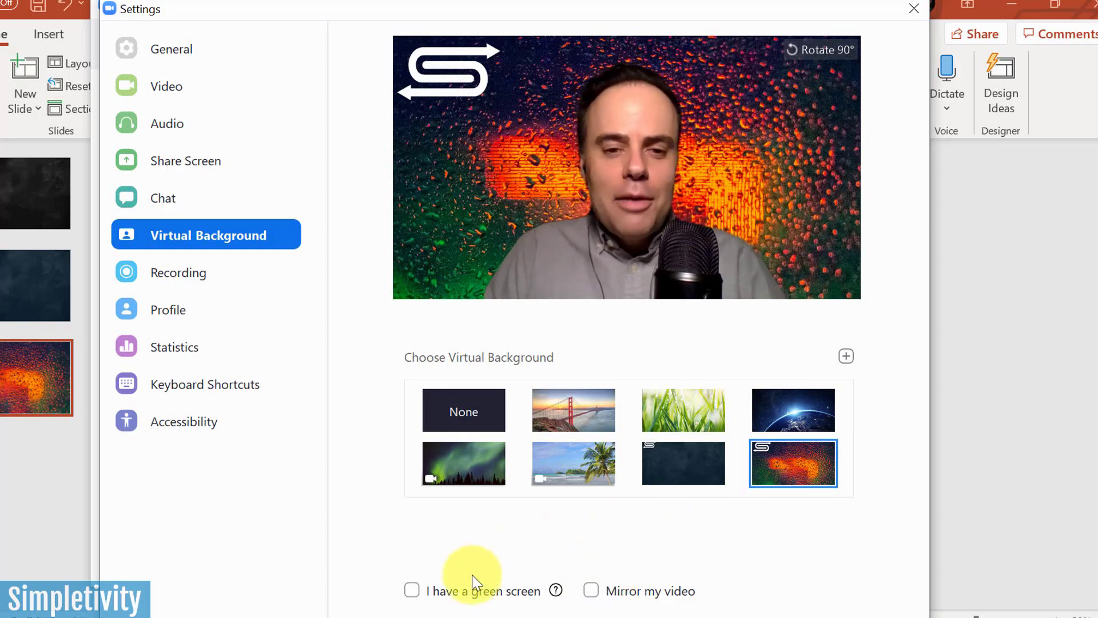
pyautogui.click(412, 591)
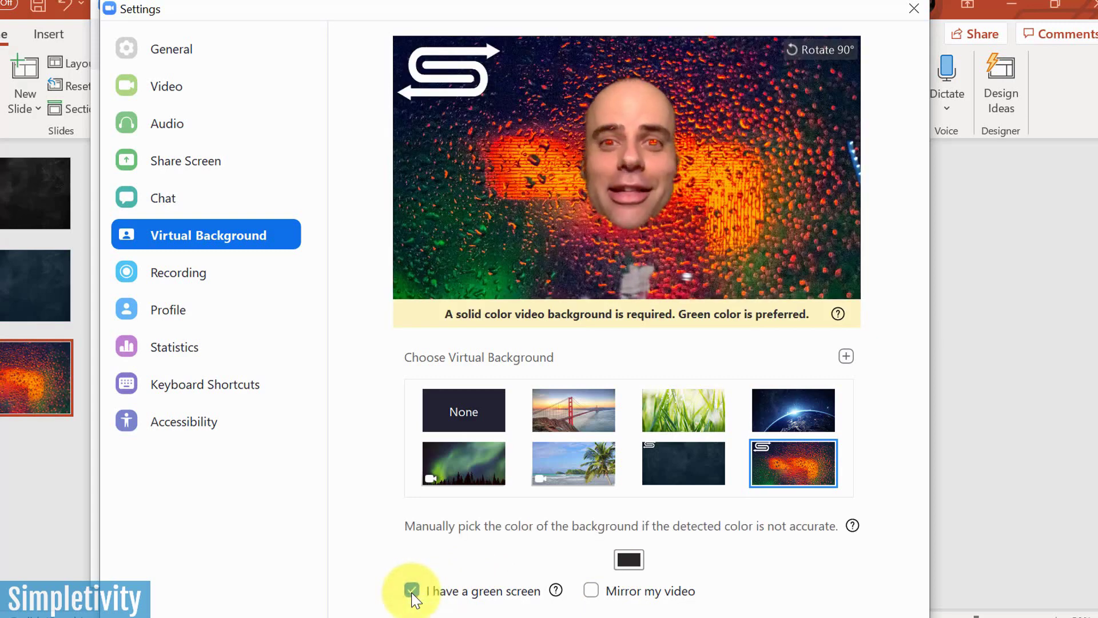
pyautogui.click(411, 591)
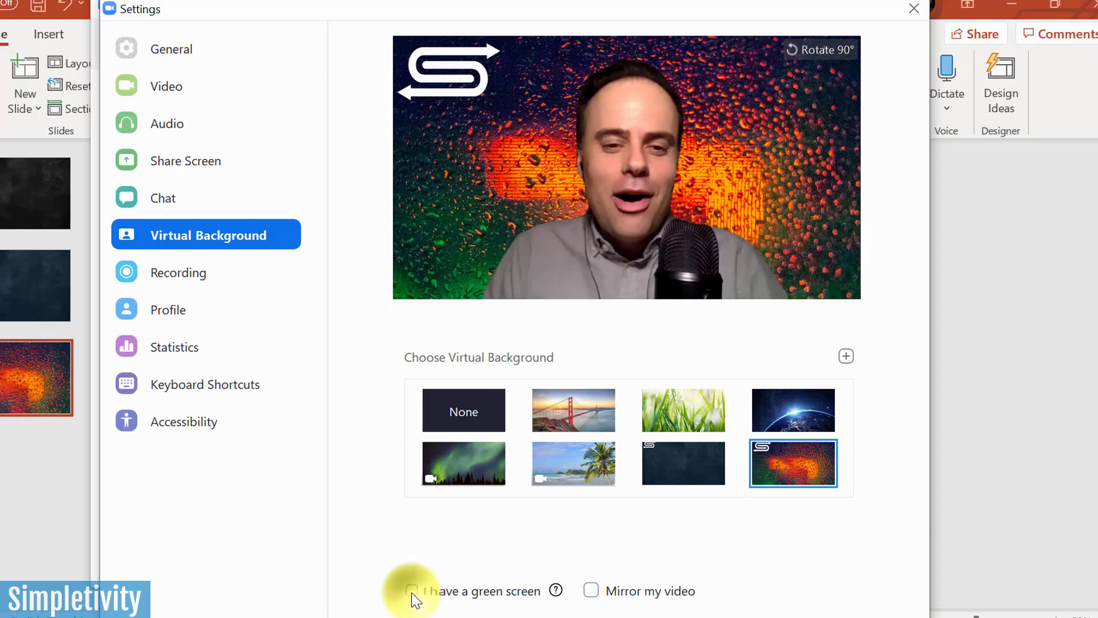